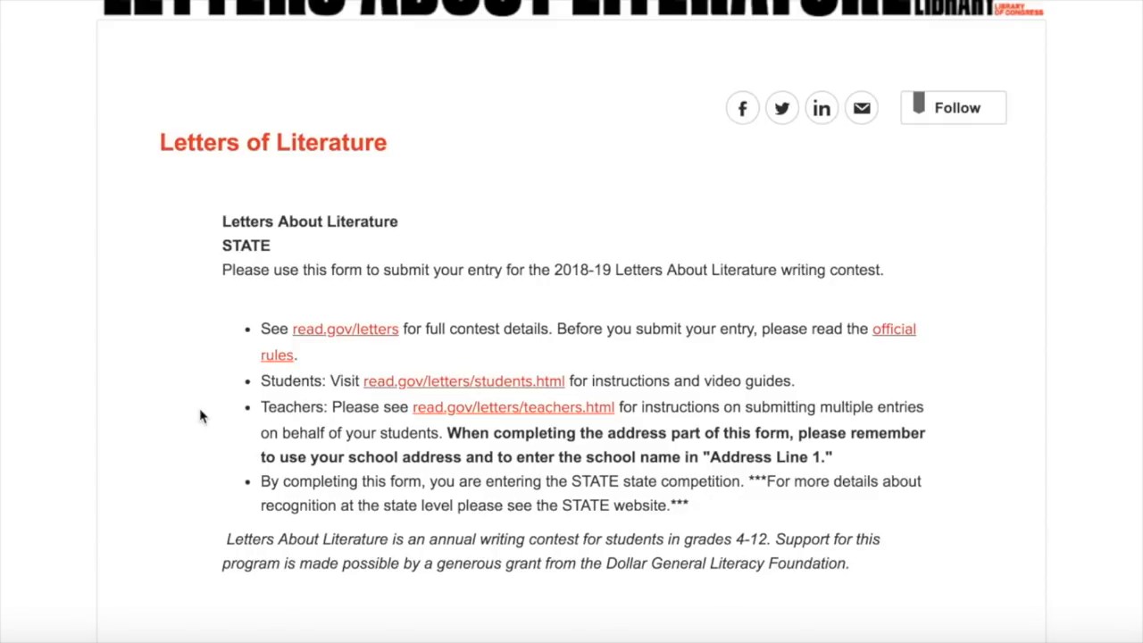
Step: Scroll down the Letters About Literature contest page and choose Create Your Account
scroll(200, 416, down, 3)
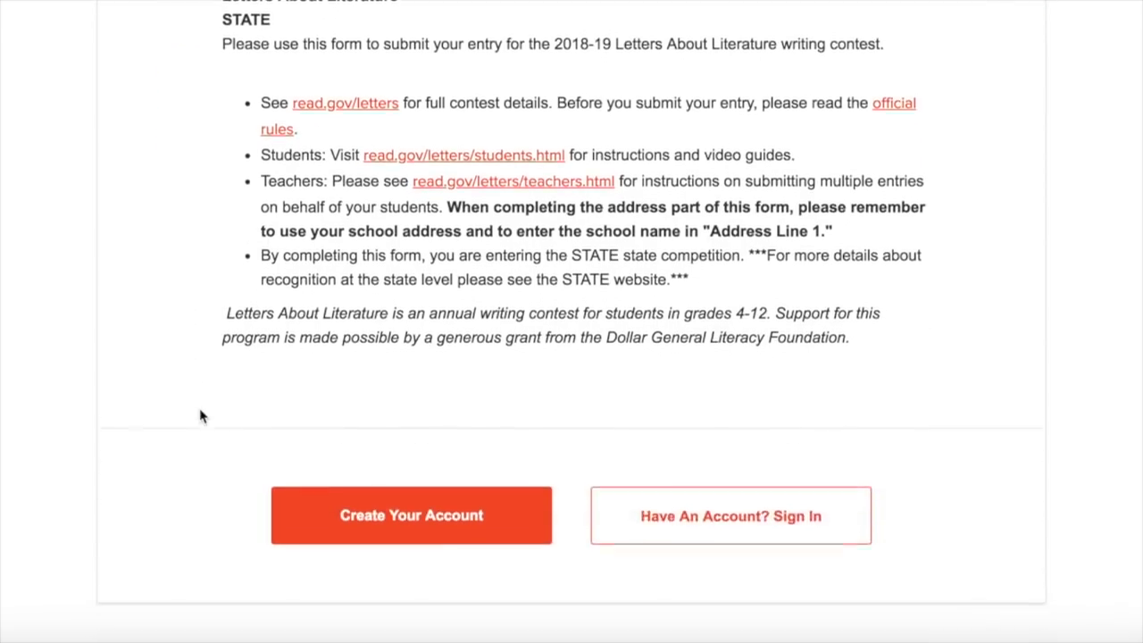
click(401, 474)
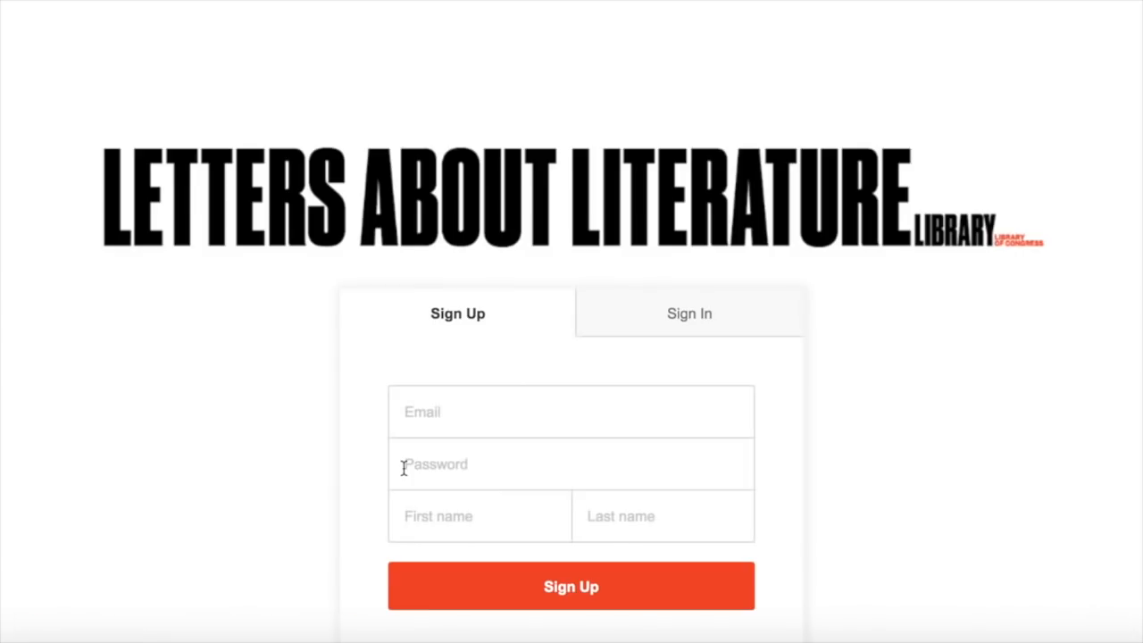
Step: Register with the account e-mail, a password, and the user's first and last name, then Sign Up
click(440, 414)
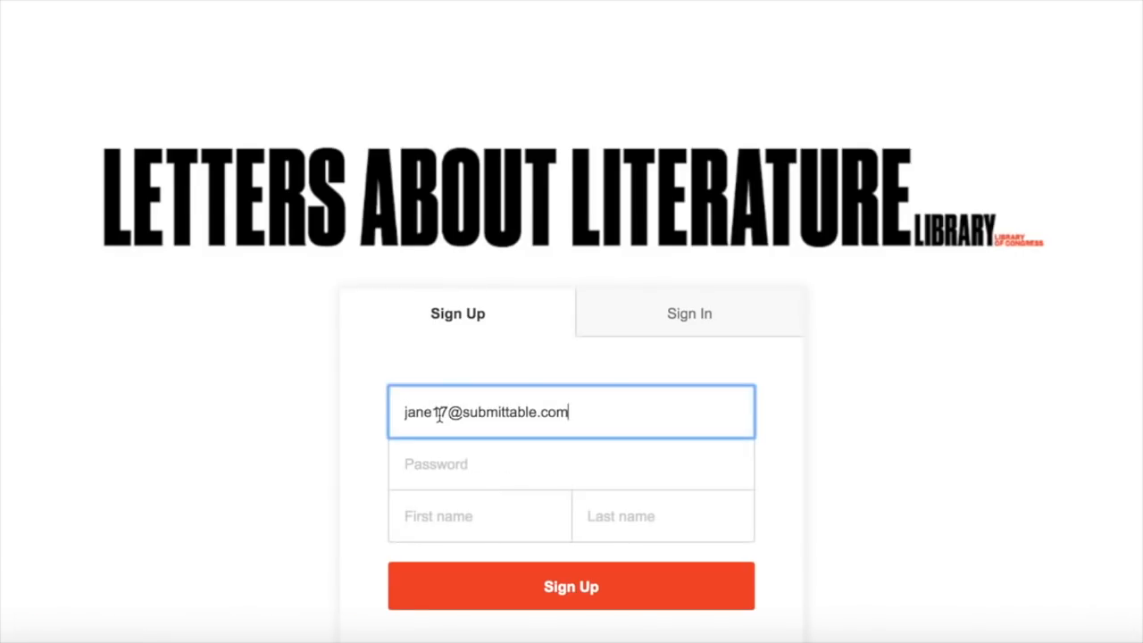
click(438, 465)
text(•••)
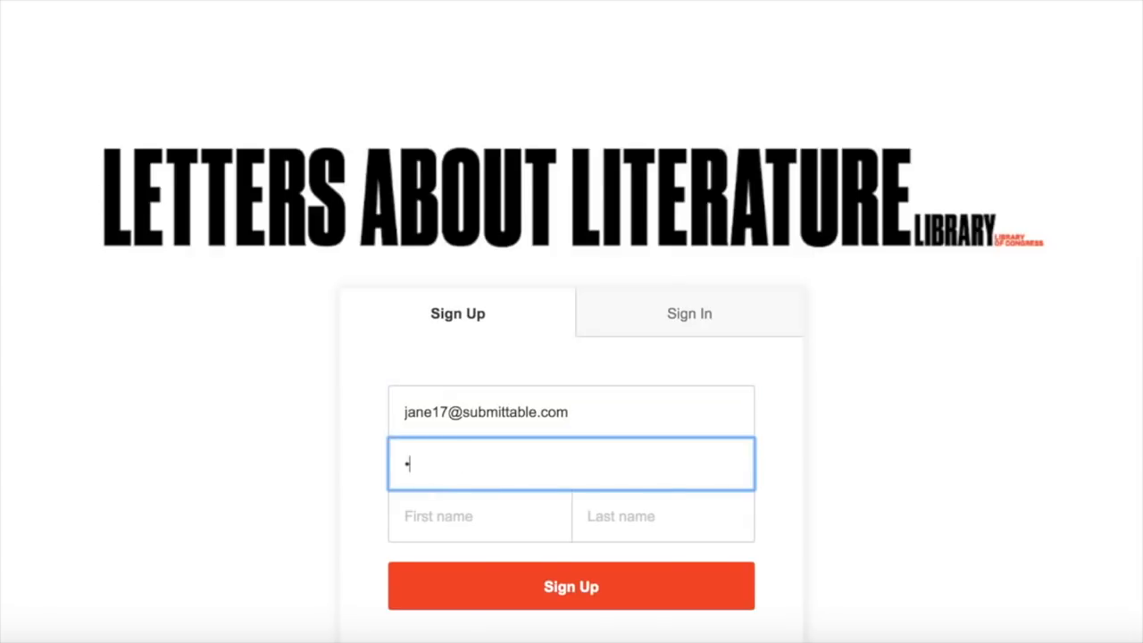
text(•••••)
click(437, 518)
key(Tab)
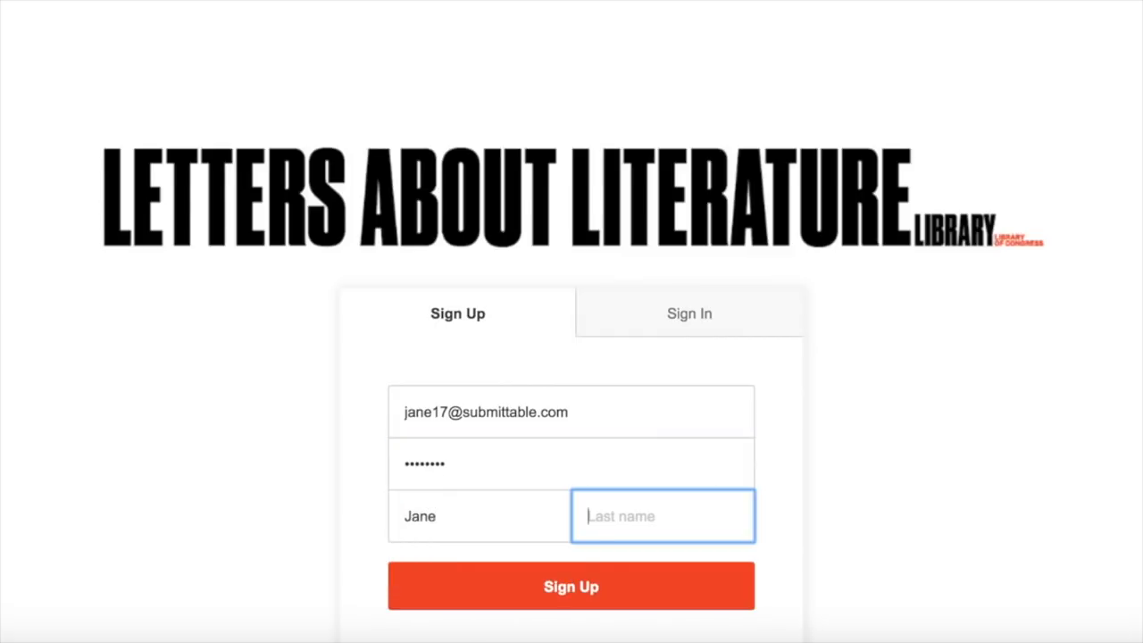
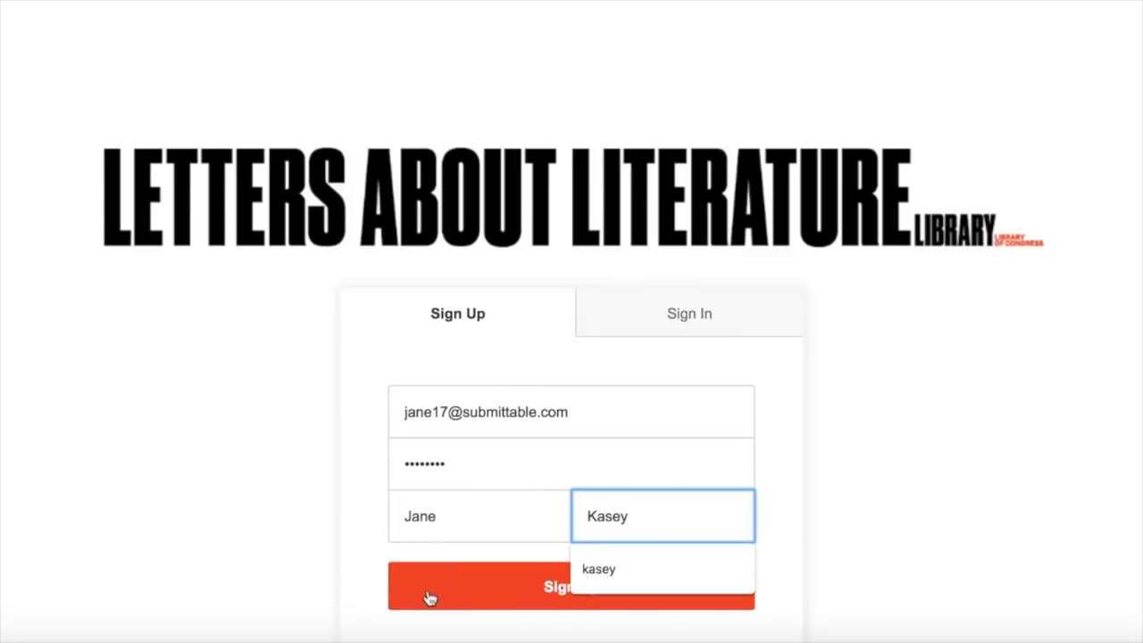
click(577, 595)
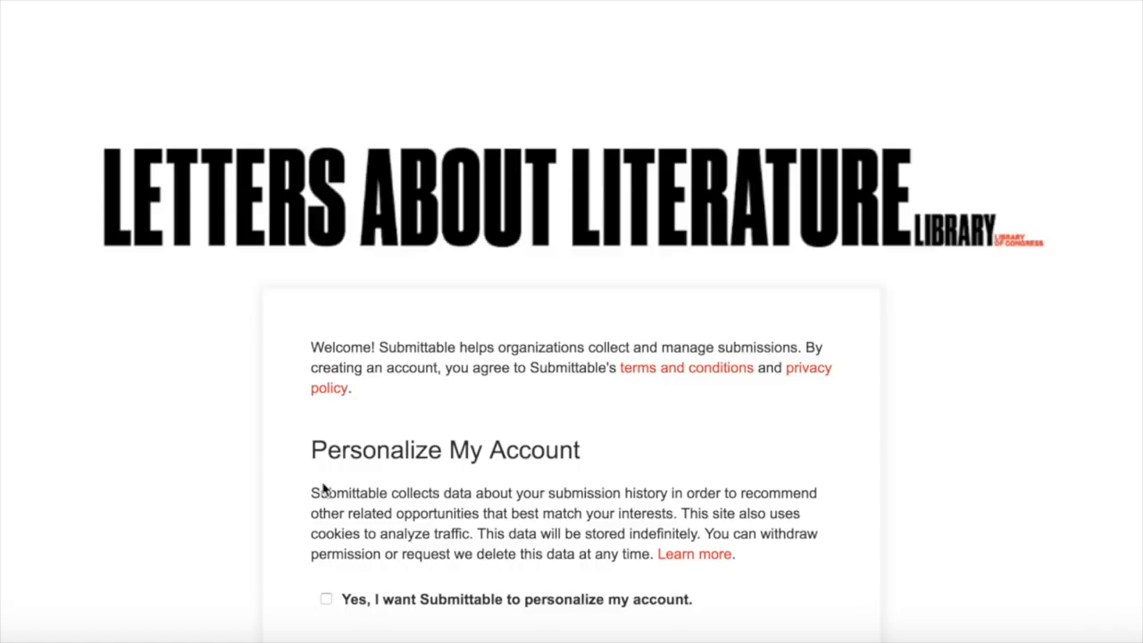
Step: Opt in to both personalized recommendations and email updates, then continue
scroll(268, 478, down, 3)
scroll(267, 477, down, 1)
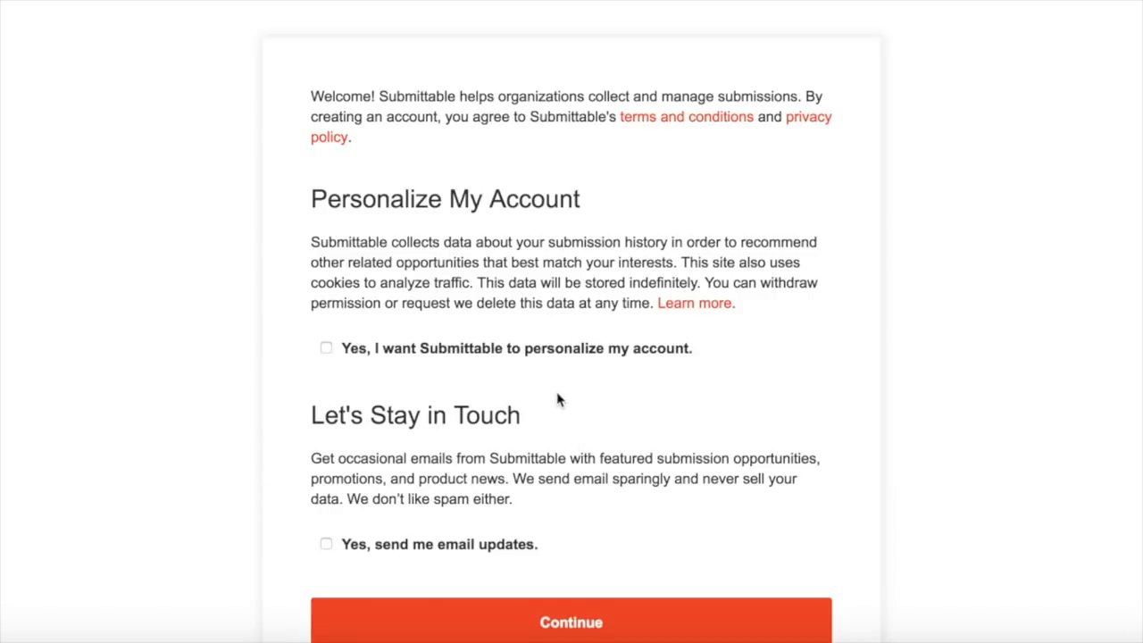
click(326, 348)
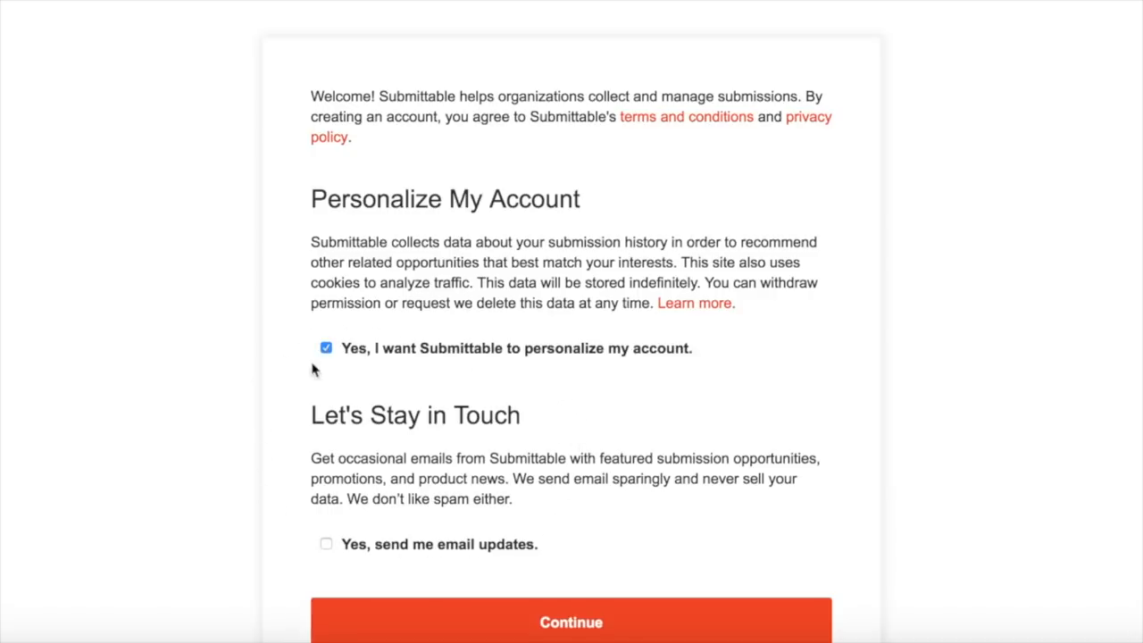
click(326, 545)
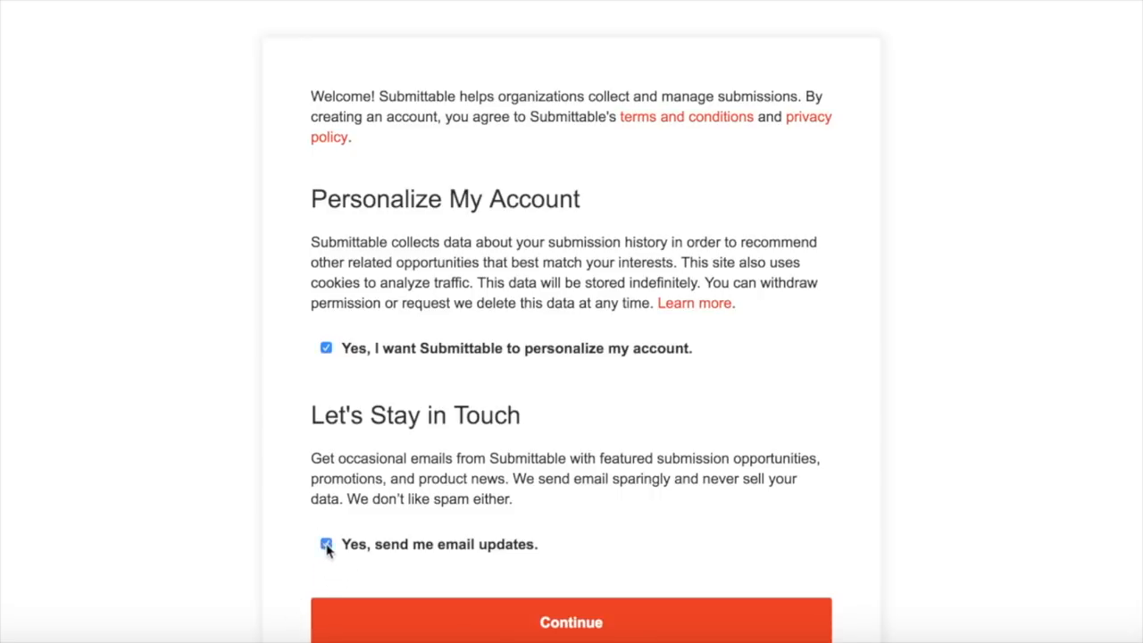
click(531, 622)
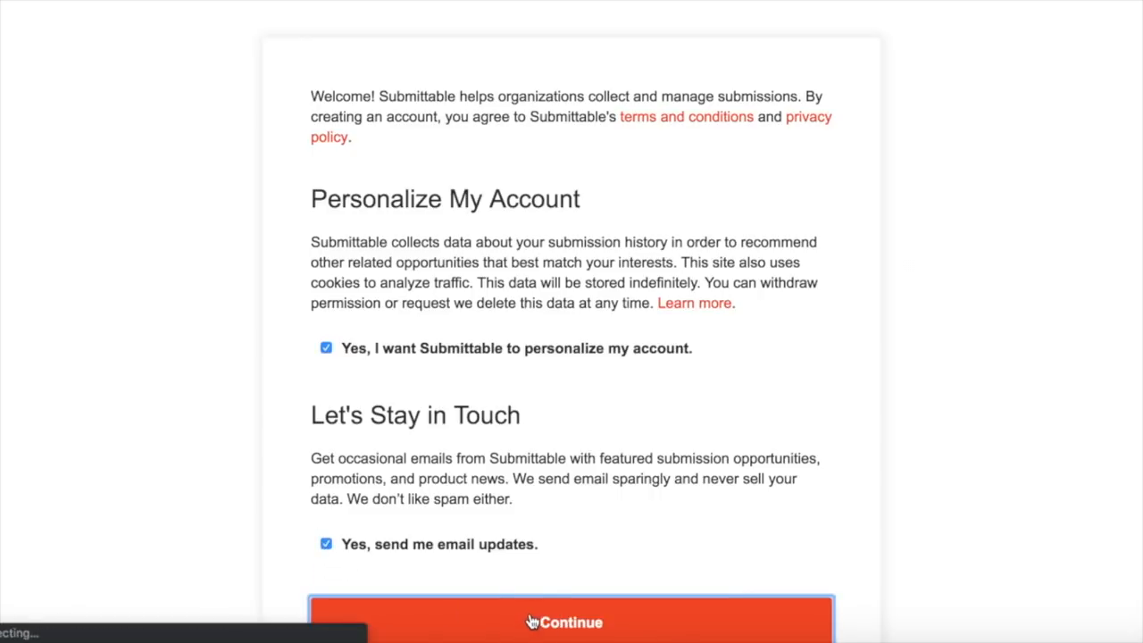
Step: Enter the first address line in Address 1, fixing a mistyped letter
scroll(224, 494, down, 4)
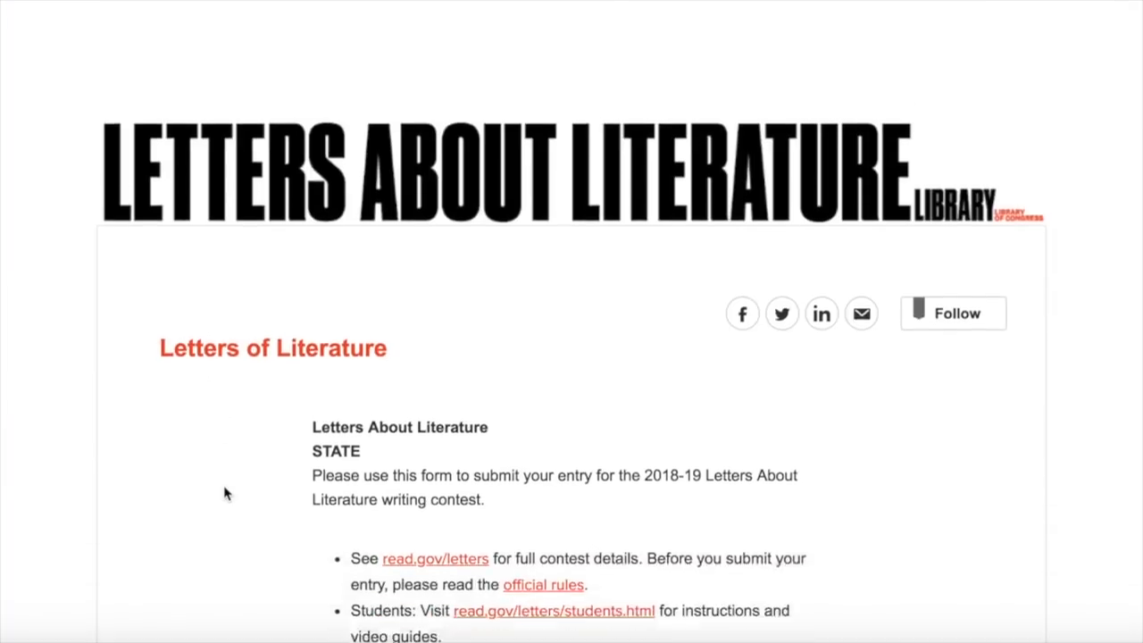
scroll(224, 494, down, 3)
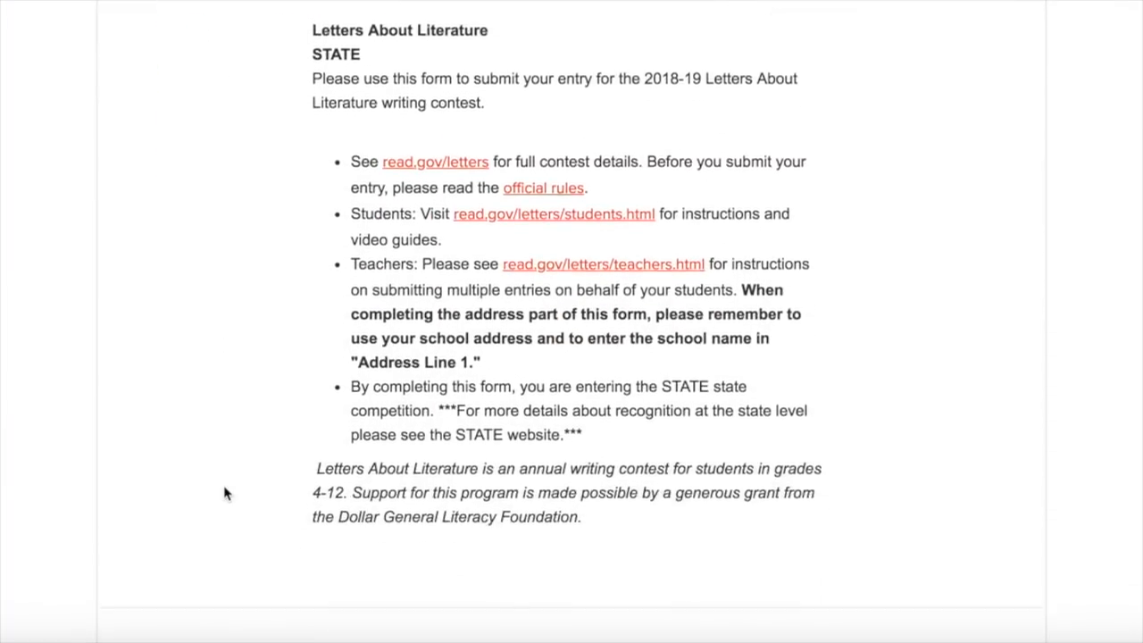
scroll(224, 494, down, 2)
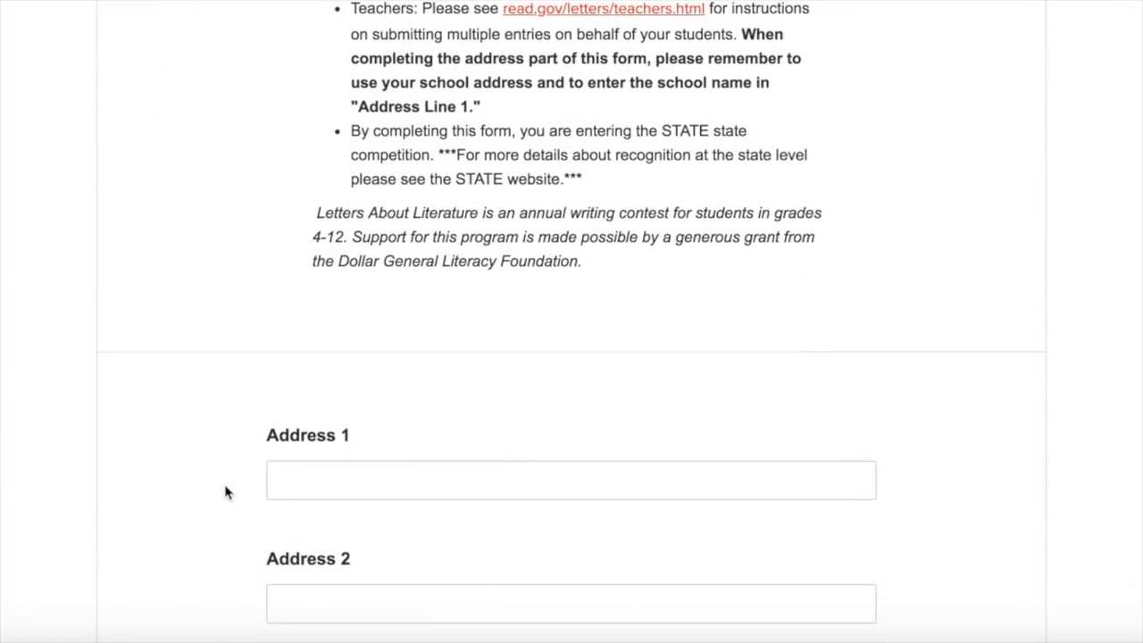
scroll(183, 491, down, 2)
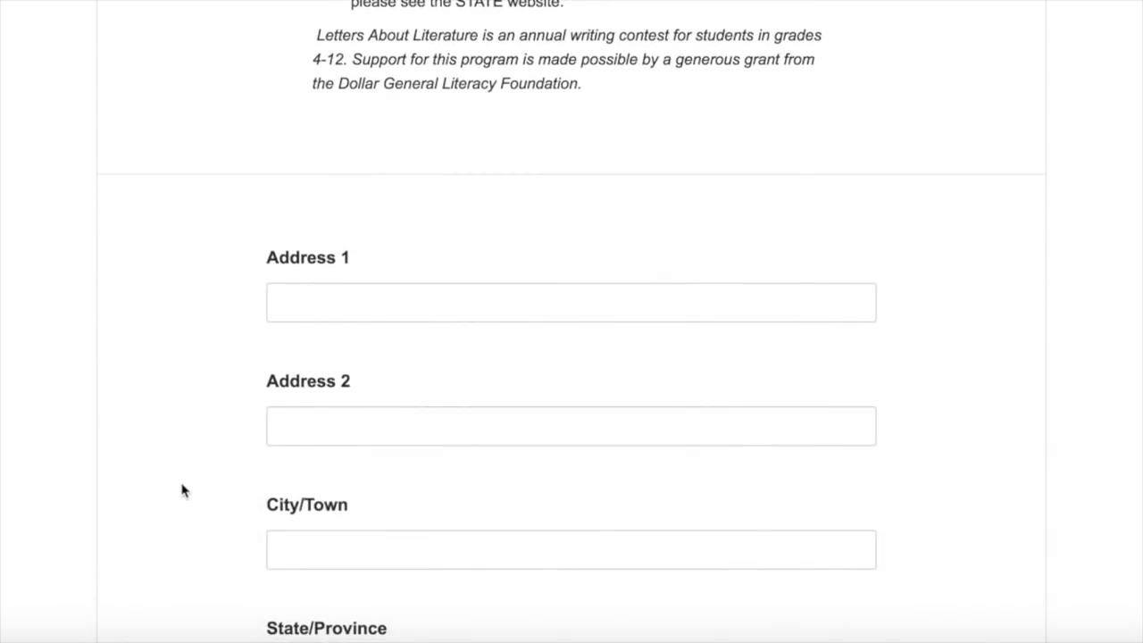
scroll(339, 301, down, 1)
scroll(338, 302, up, 1)
click(339, 300)
text(Rattlesh)
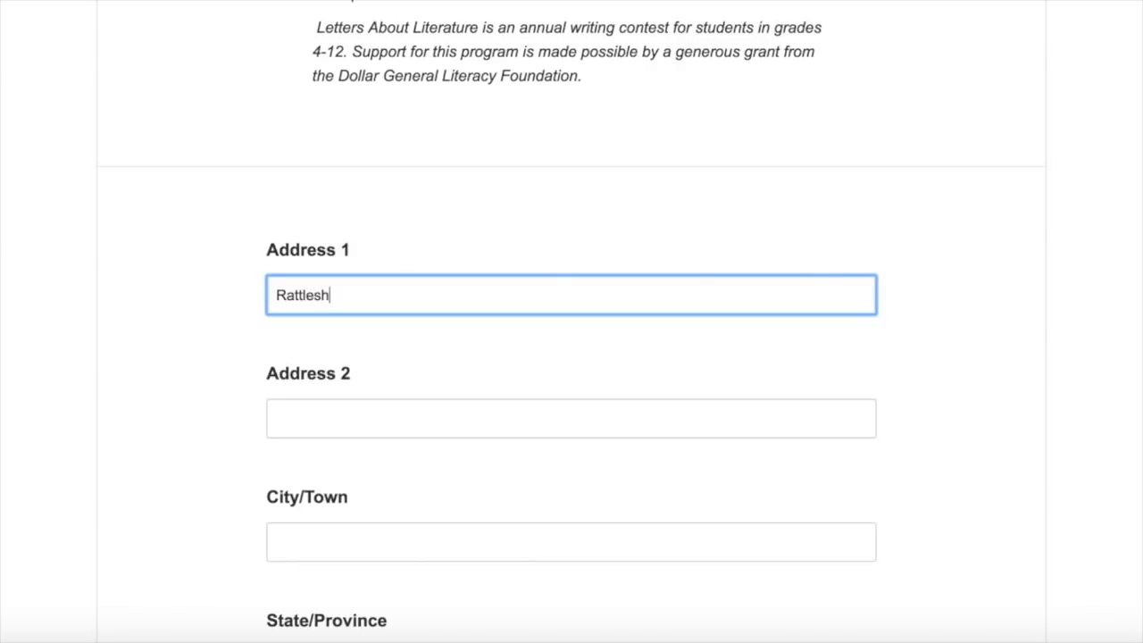
key(BackSpace)
text(nake)
Step: Fill in the second address line and the city
key(Tab)
text(123 Fir)
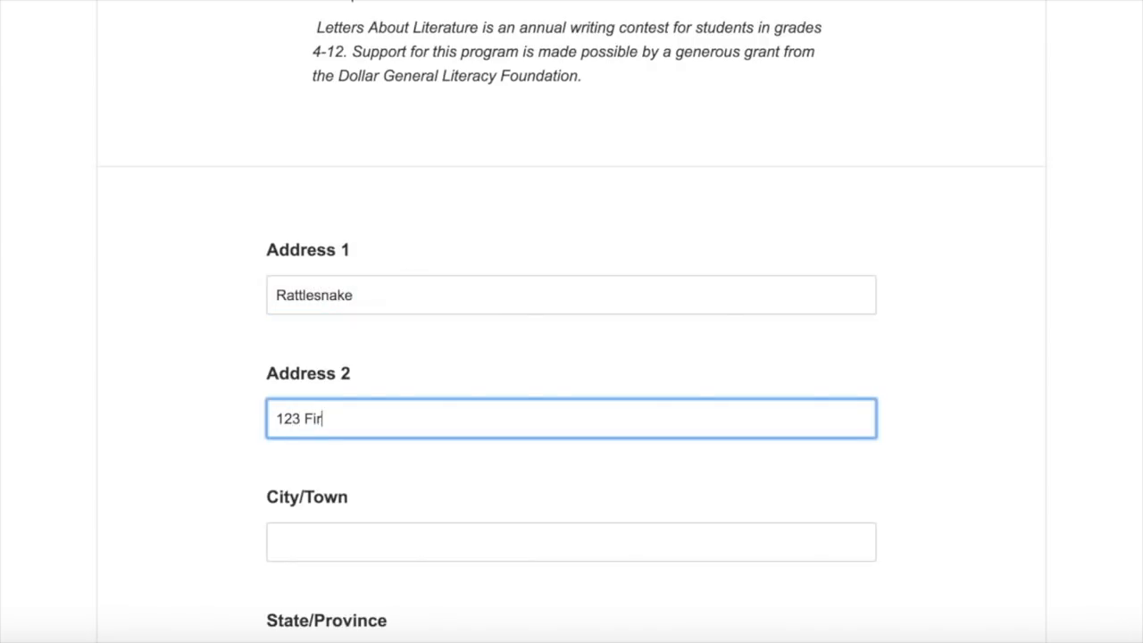
text(st Street)
key(Tab)
text(Albany)
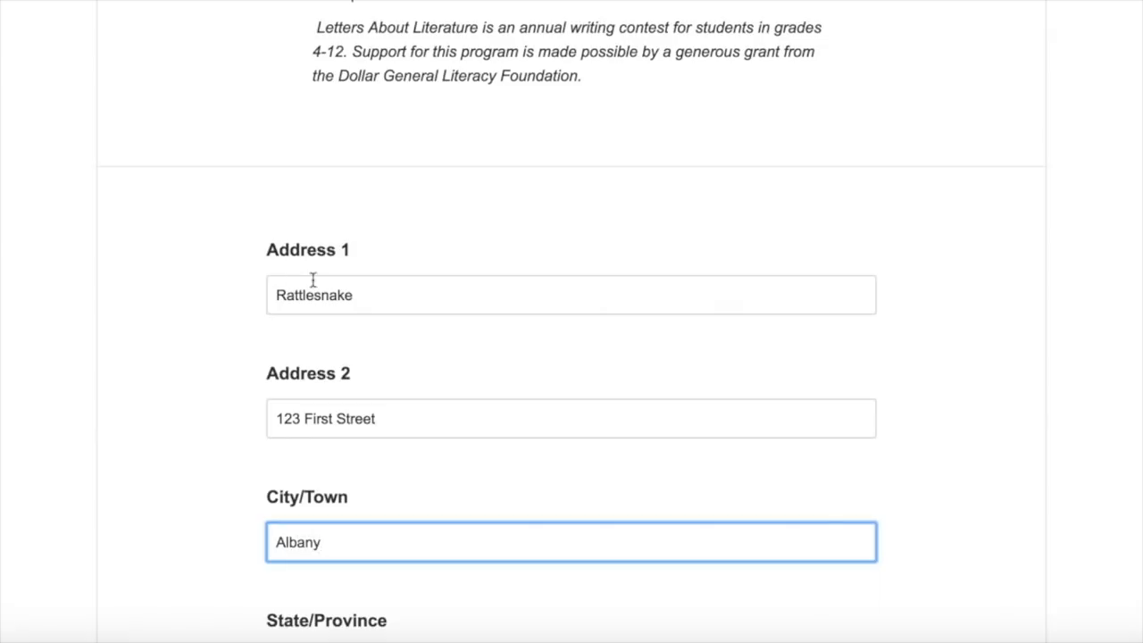
scroll(171, 322, down, 4)
Step: Choose the home state from the State/Province dropdown
click(867, 302)
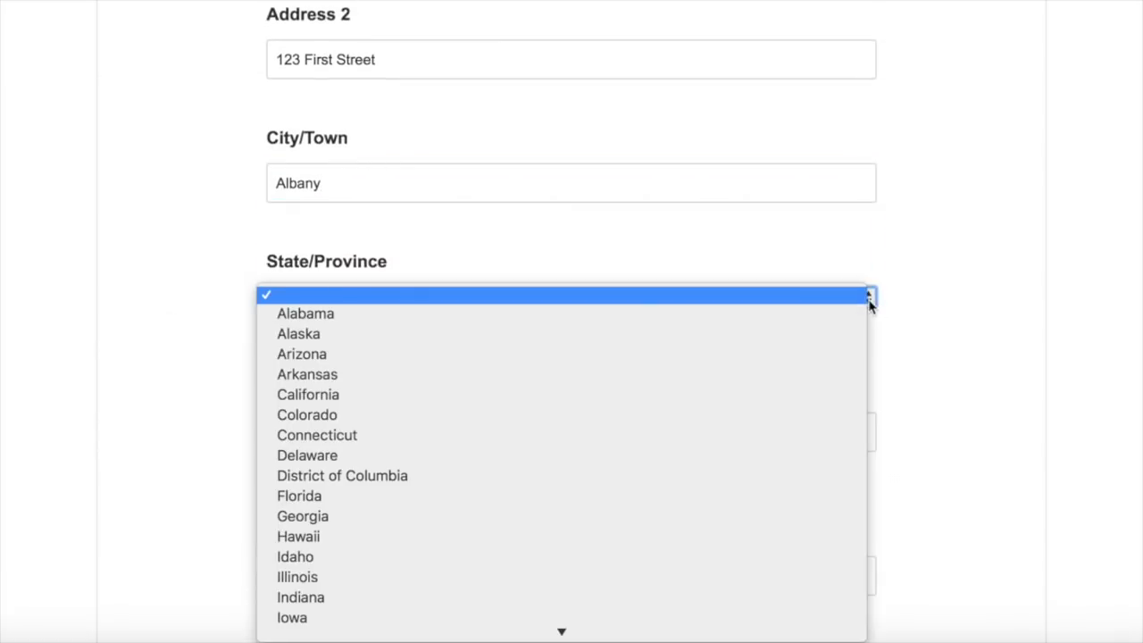
text(new)
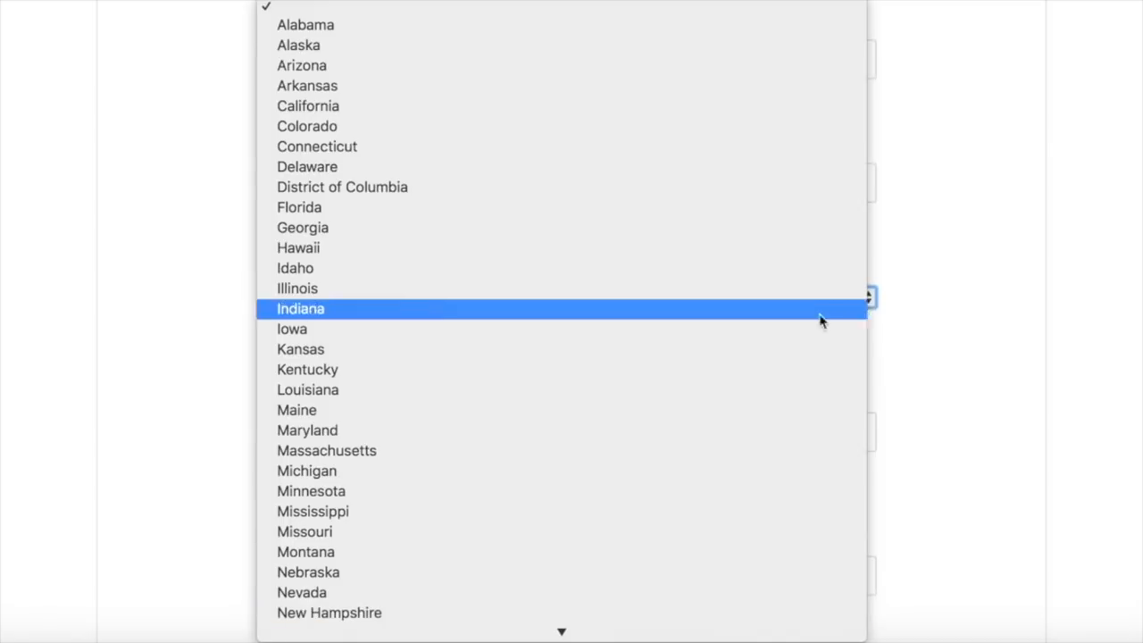
scroll(692, 375, down, 5)
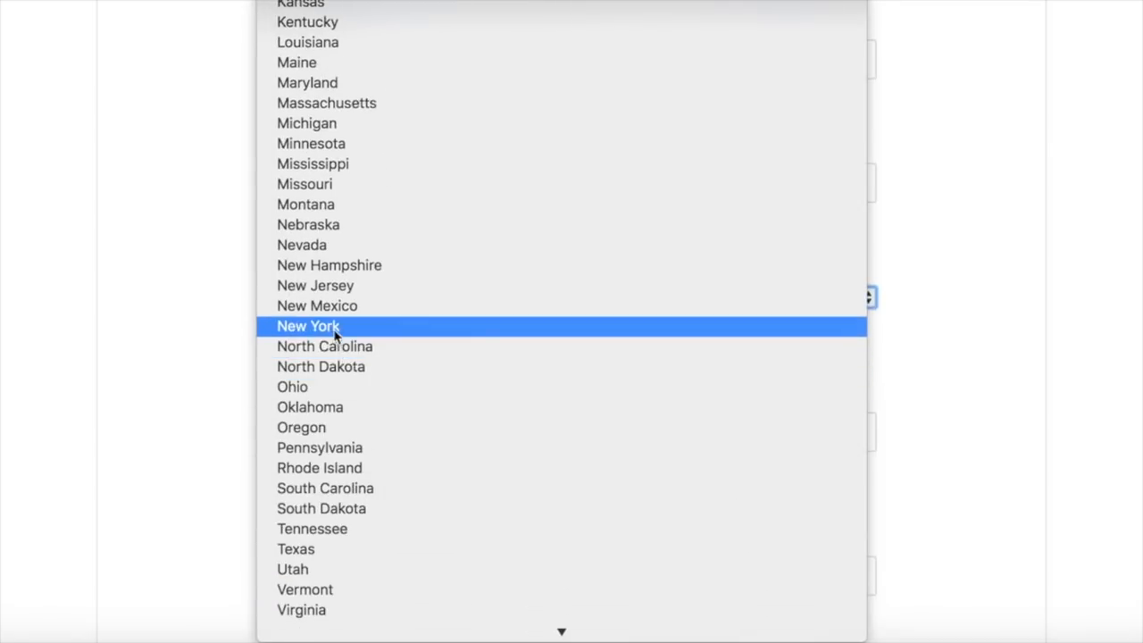
click(327, 326)
scroll(189, 437, down, 1)
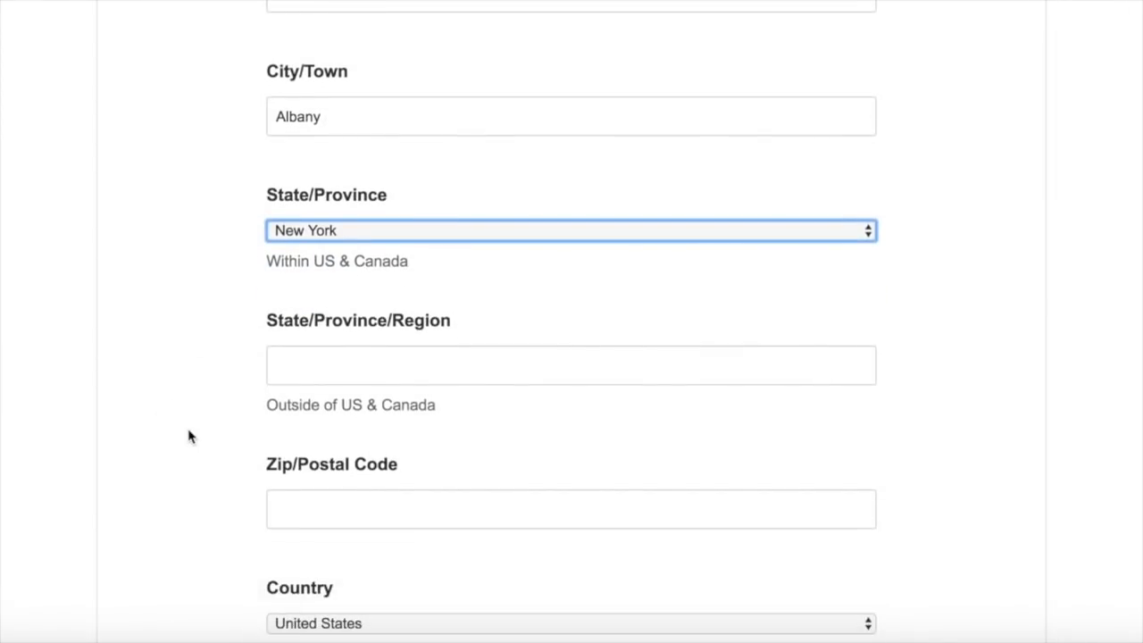
Step: Enter the zip code and phone number, then Save Address and Continue
key(Tab)
key(Tab)
text(95648)
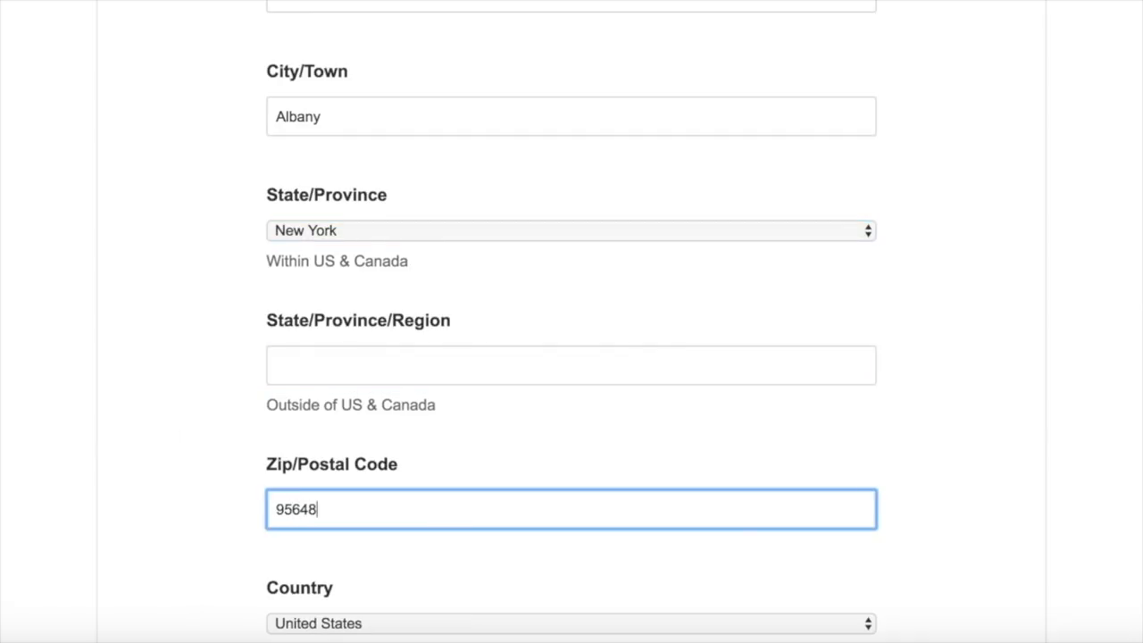
scroll(224, 446, down, 3)
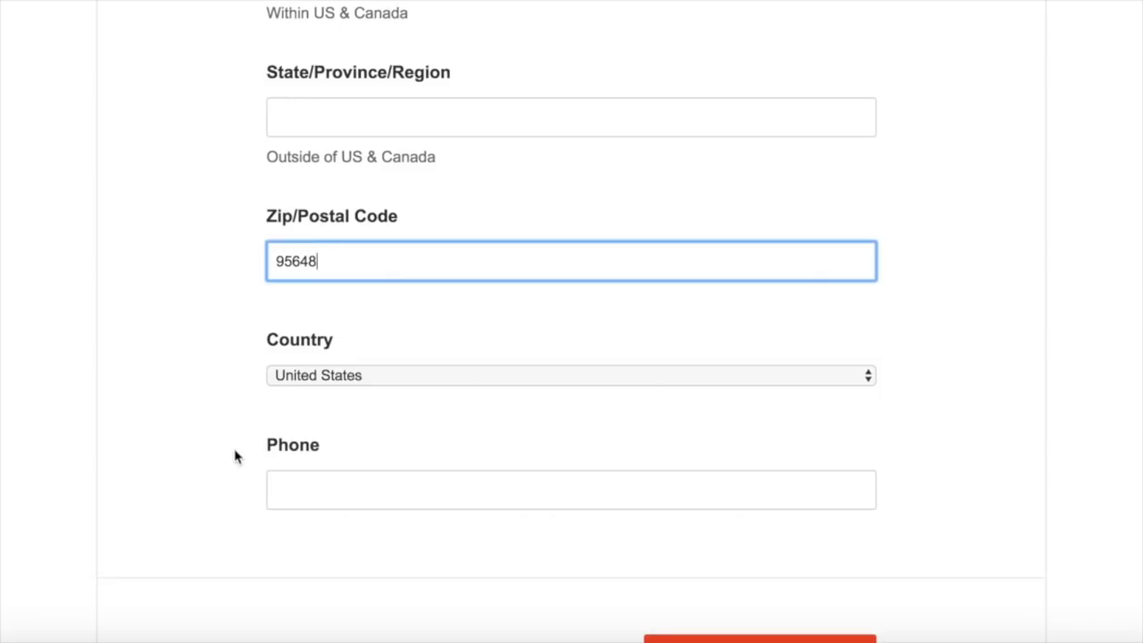
key(Tab)
key(Tab)
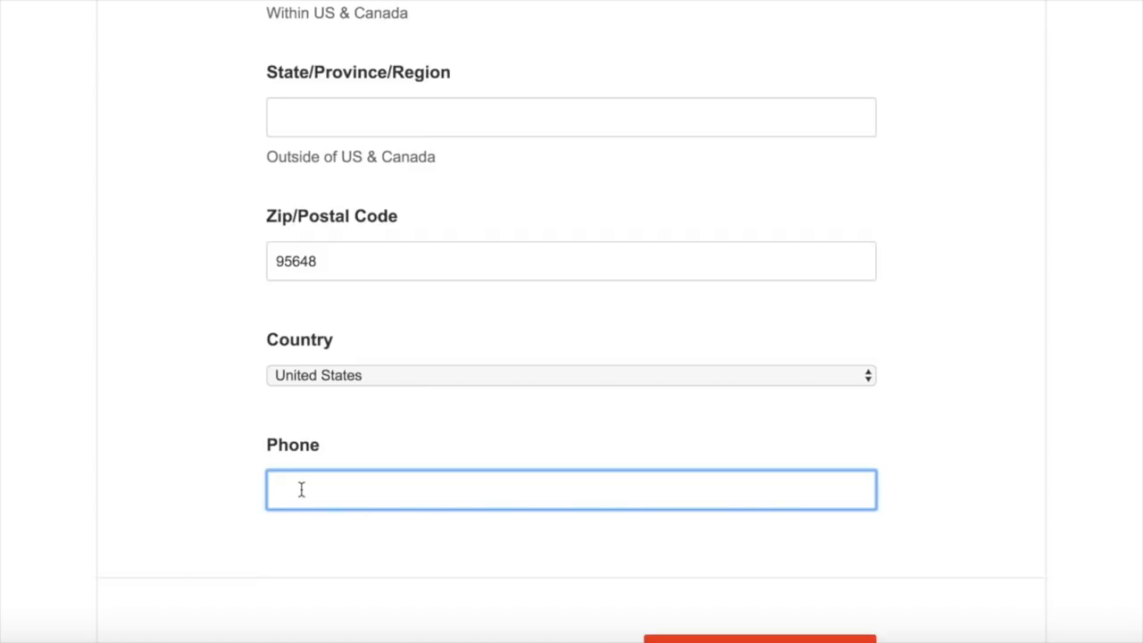
scroll(197, 461, down, 3)
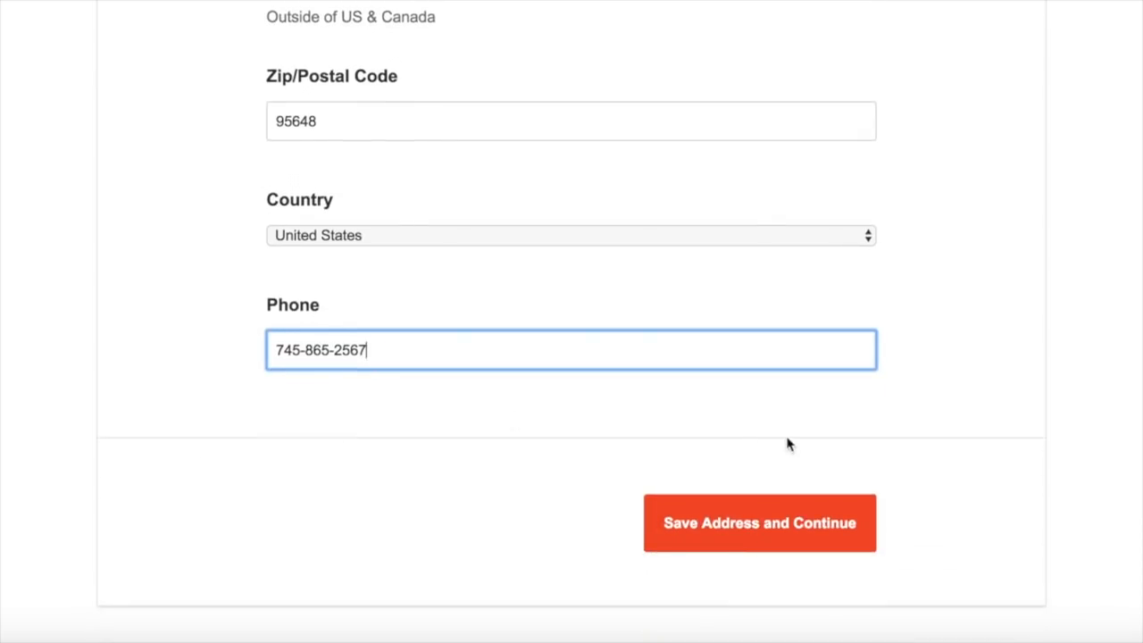
scroll(977, 456, down, 1)
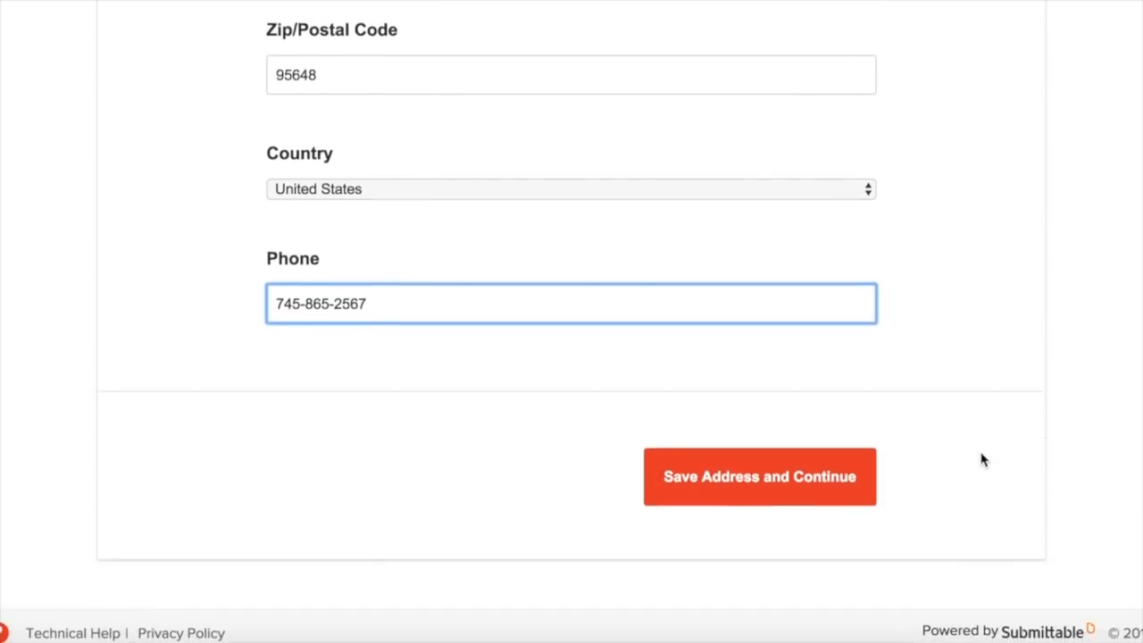
click(750, 483)
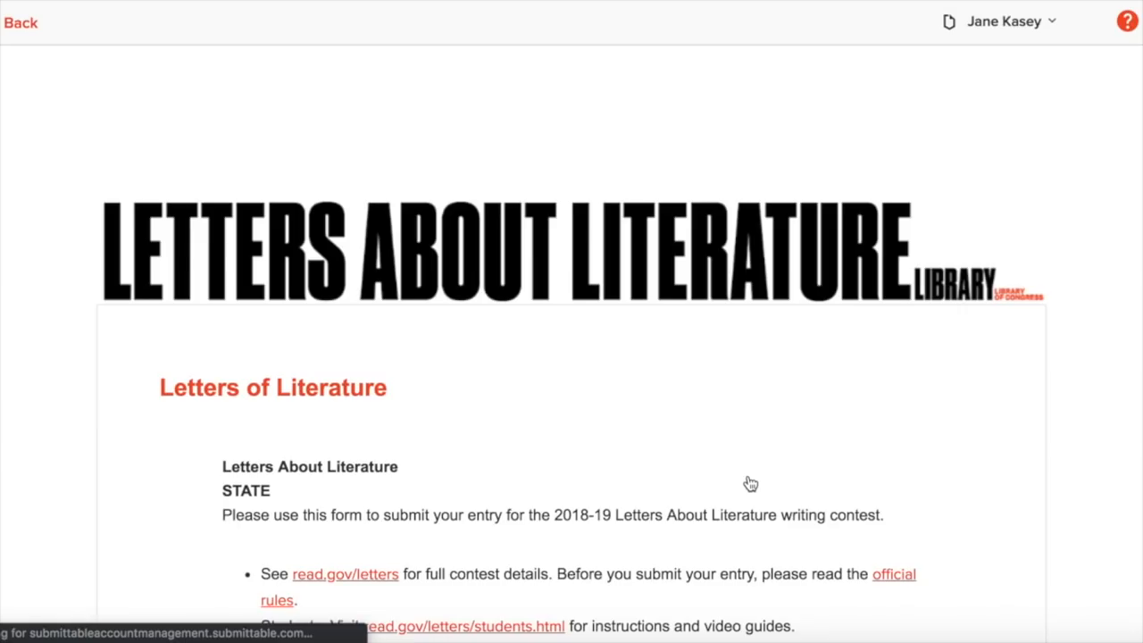
Step: Try each 'Who is completing this form?' answer, finally settling on 'a teacher'
scroll(695, 444, down, 9)
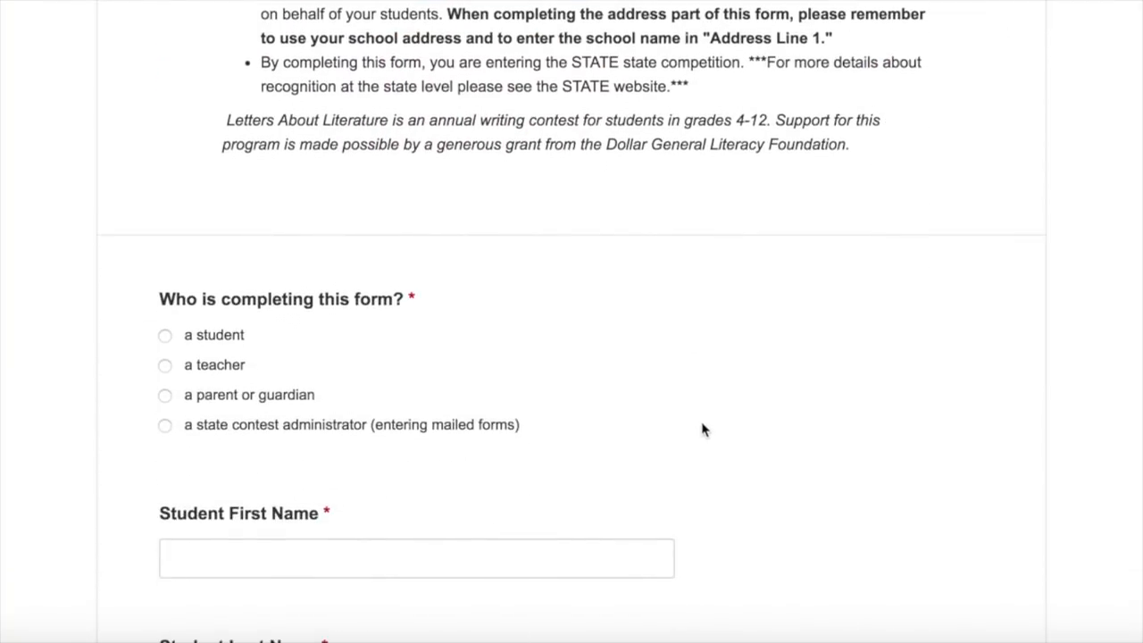
scroll(704, 429, down, 2)
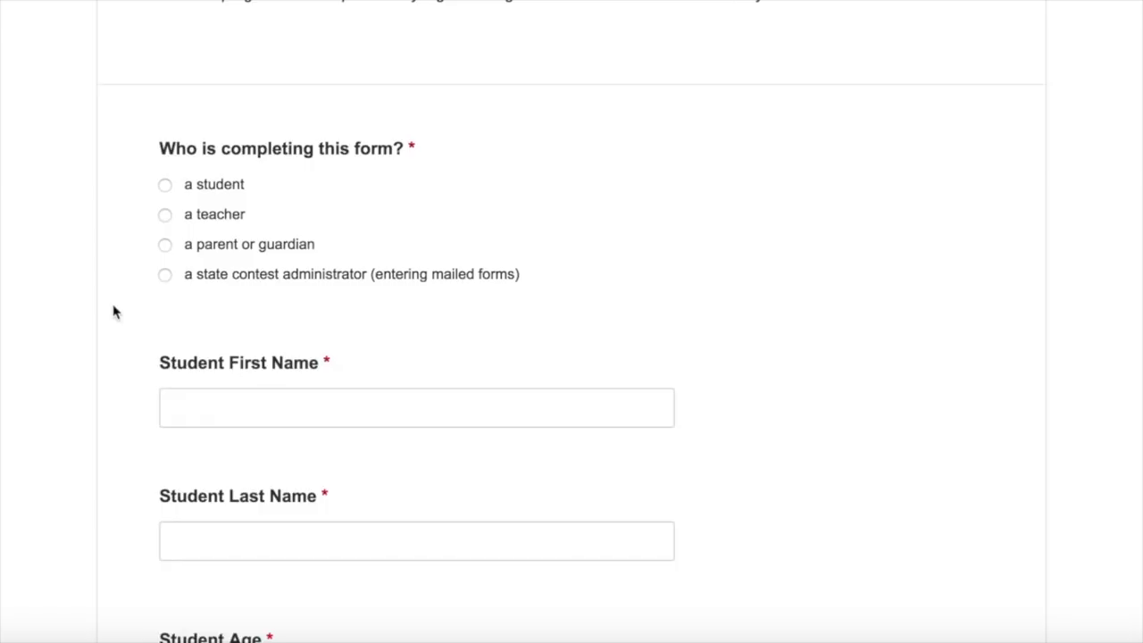
click(165, 185)
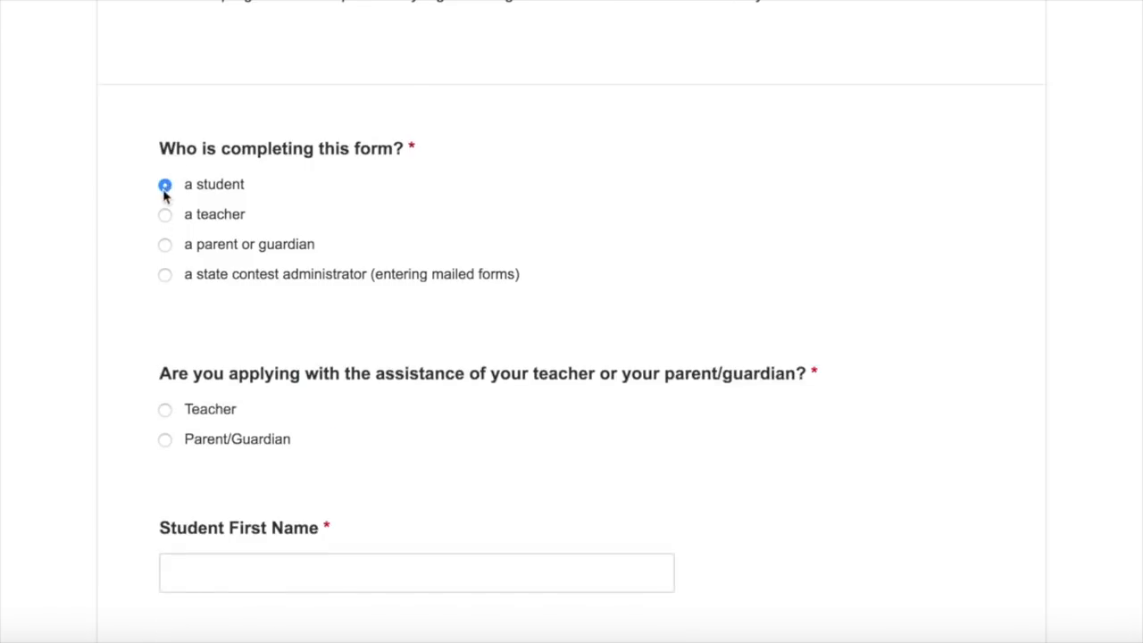
click(165, 275)
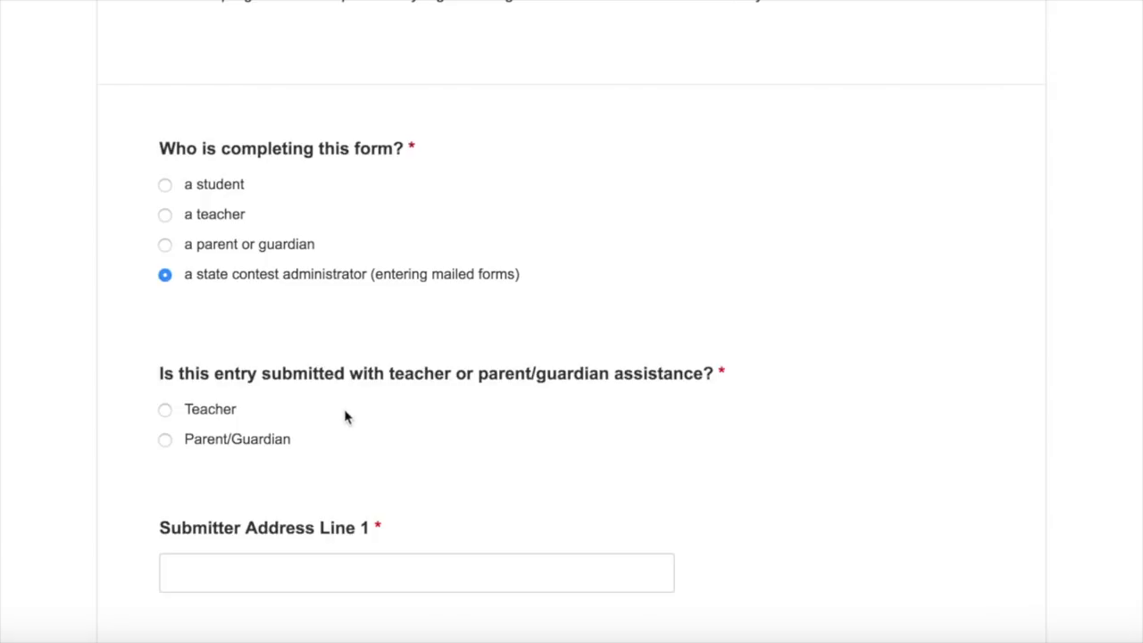
click(166, 217)
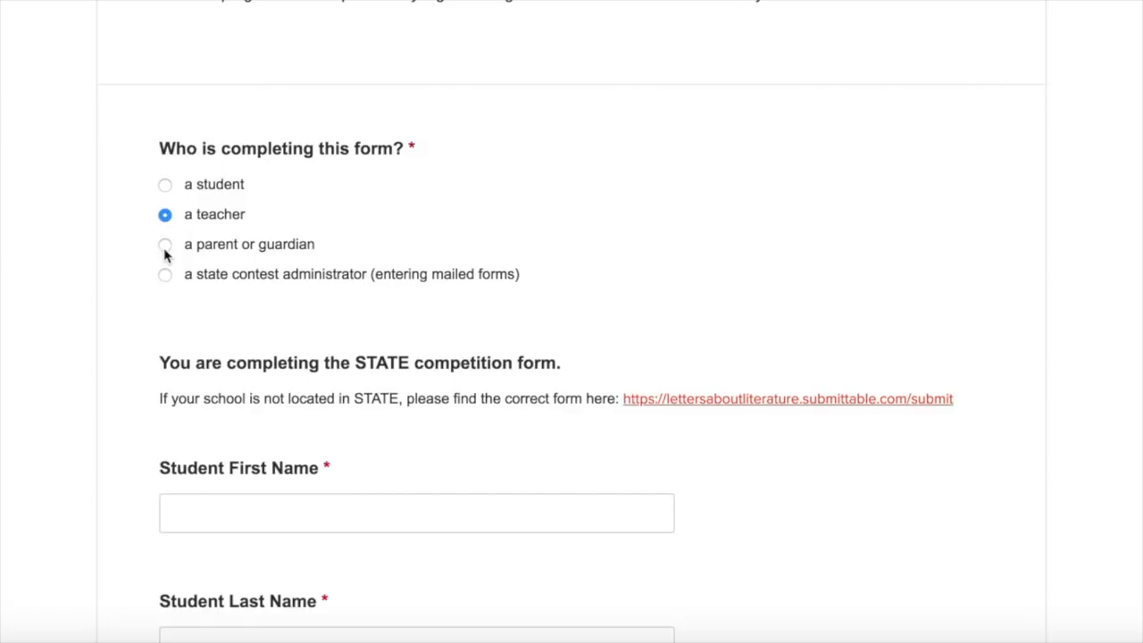
click(165, 245)
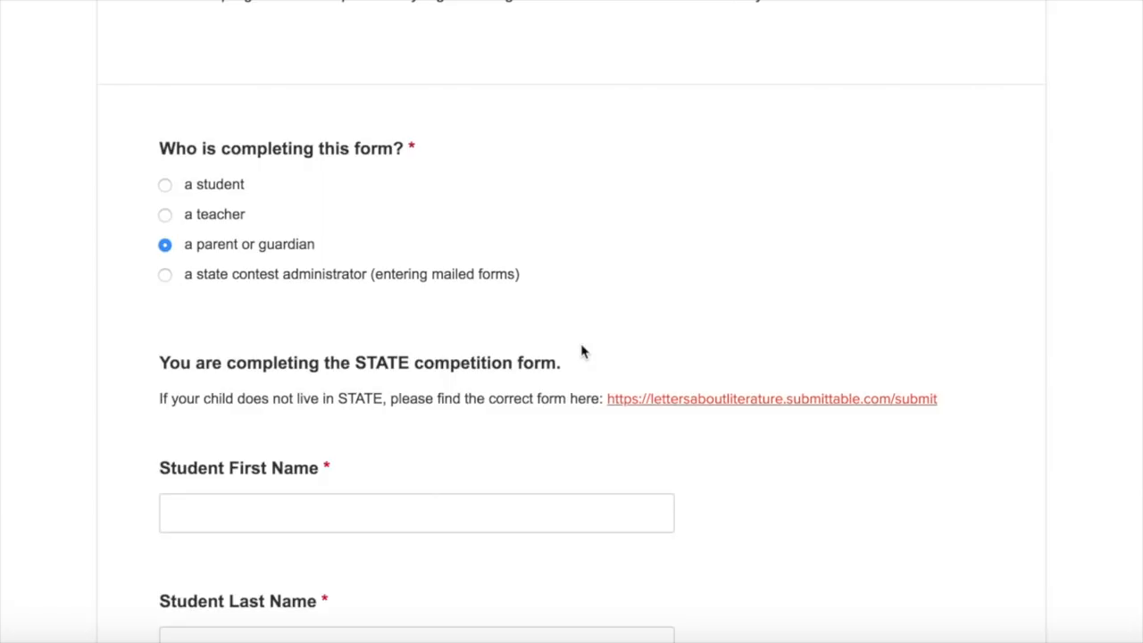
click(164, 217)
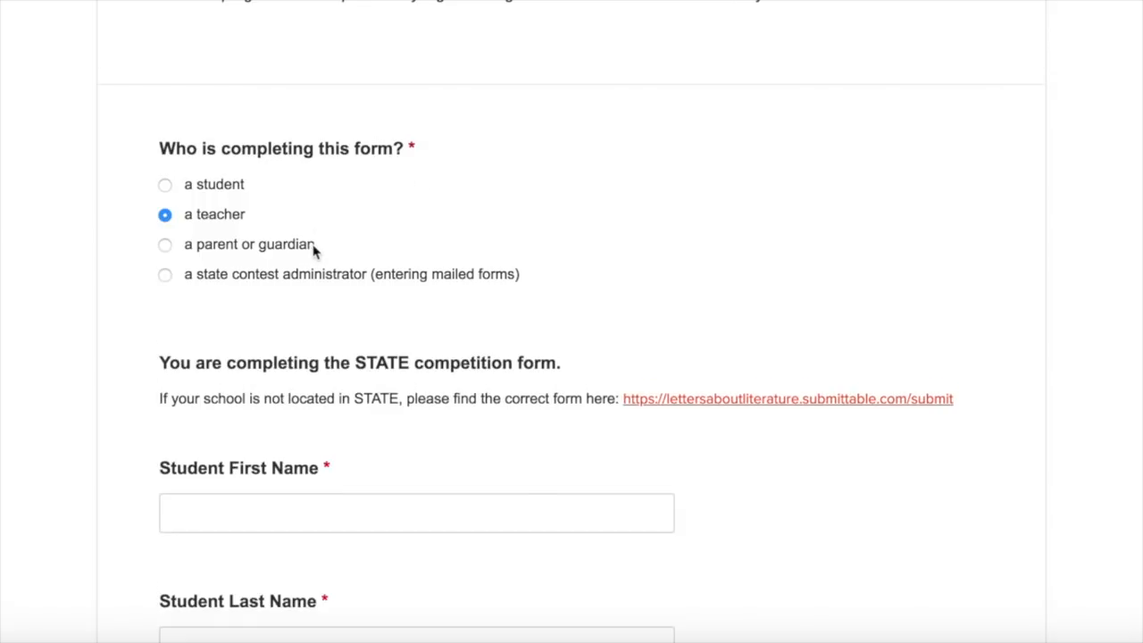
scroll(314, 247, down, 2)
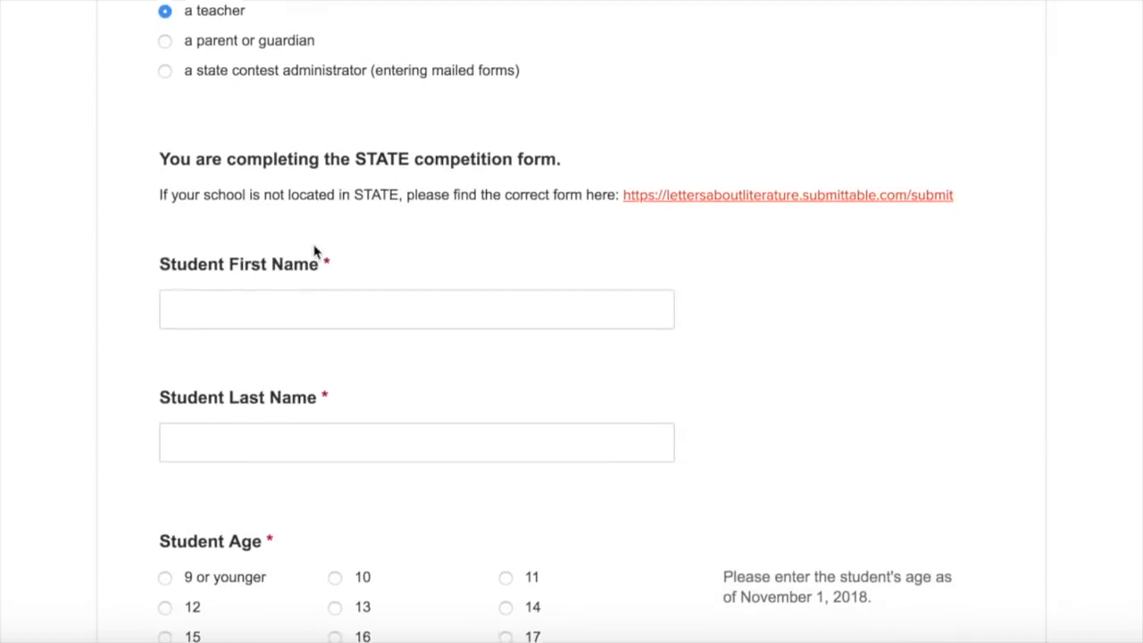
Step: Enter the student's first and last name
click(238, 303)
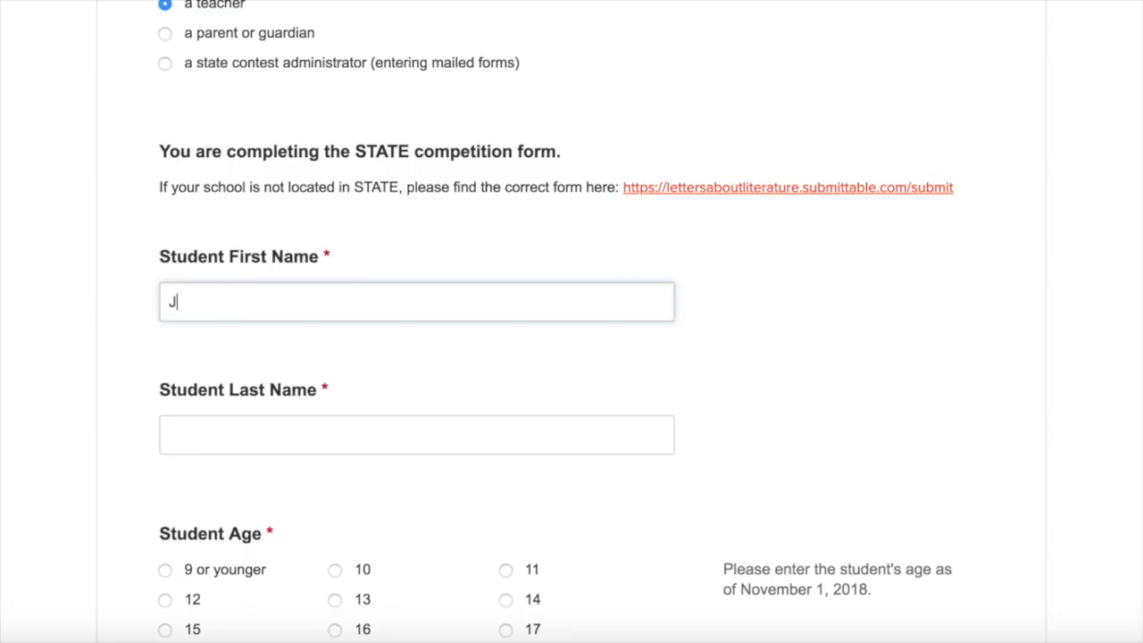
key(Tab)
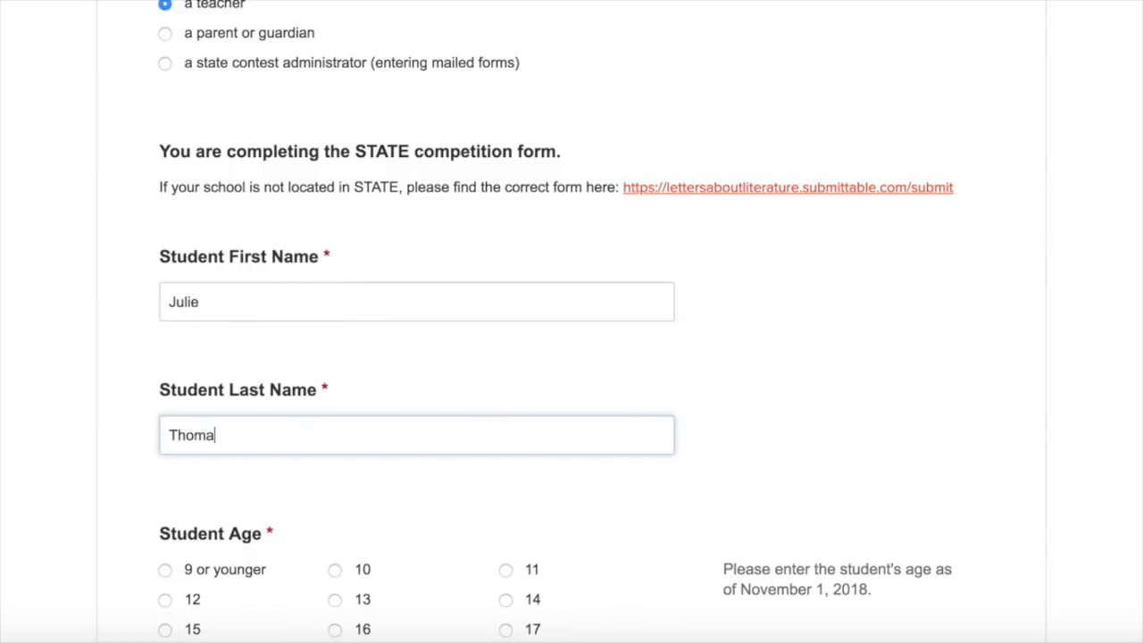
Step: Set Student Age to 14, correcting an initial choice of 12
scroll(65, 367, down, 2)
scroll(65, 367, down, 1)
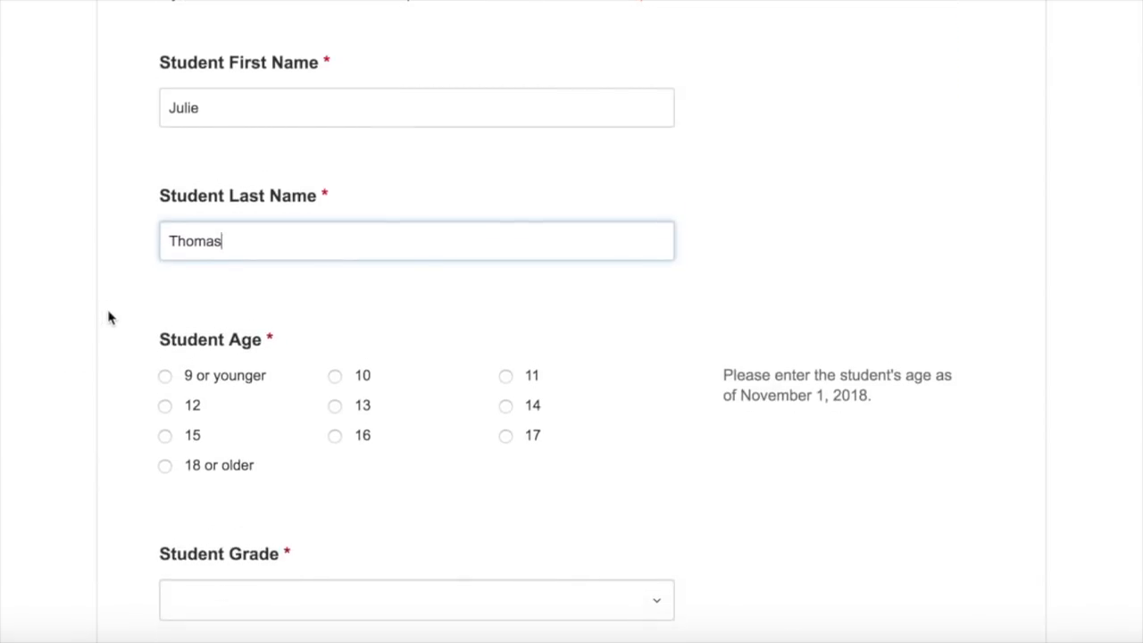
click(165, 407)
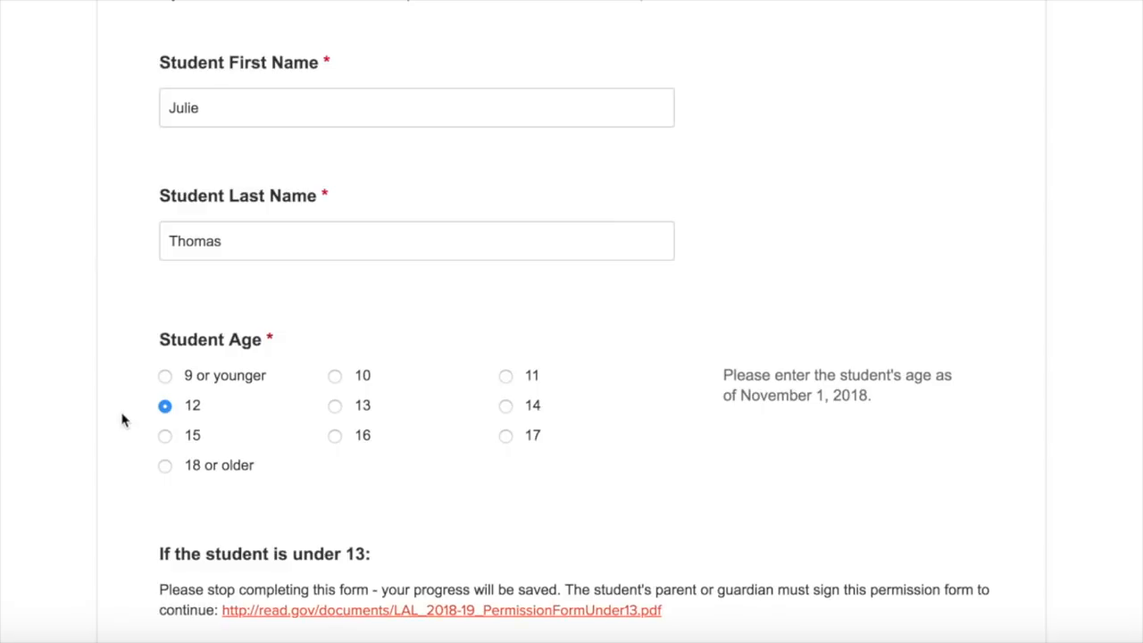
scroll(119, 424, down, 3)
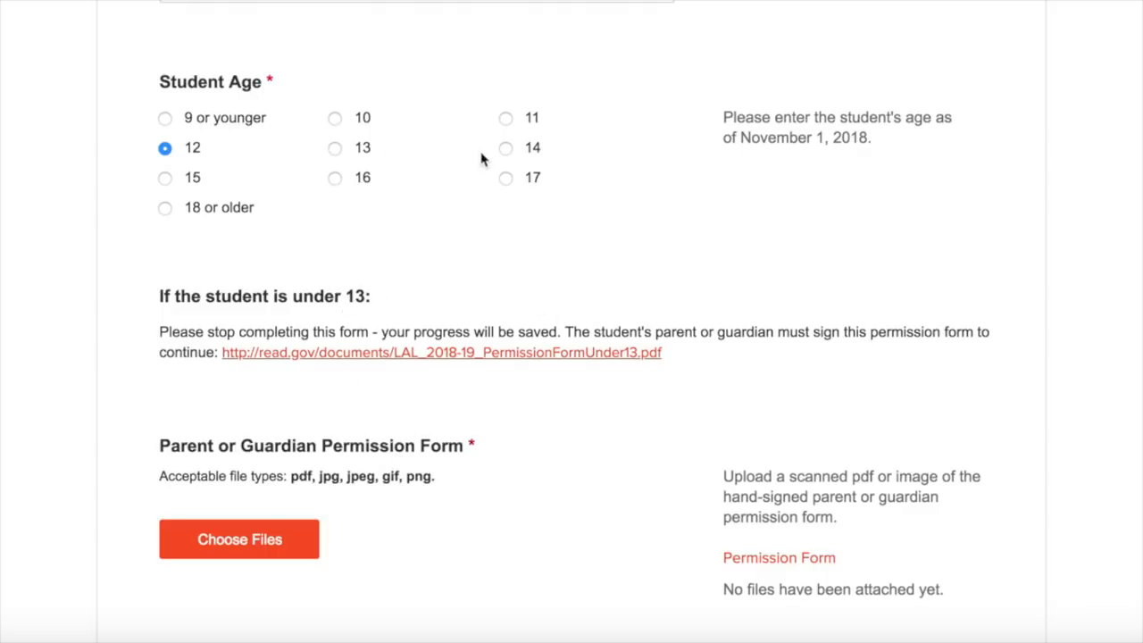
click(506, 149)
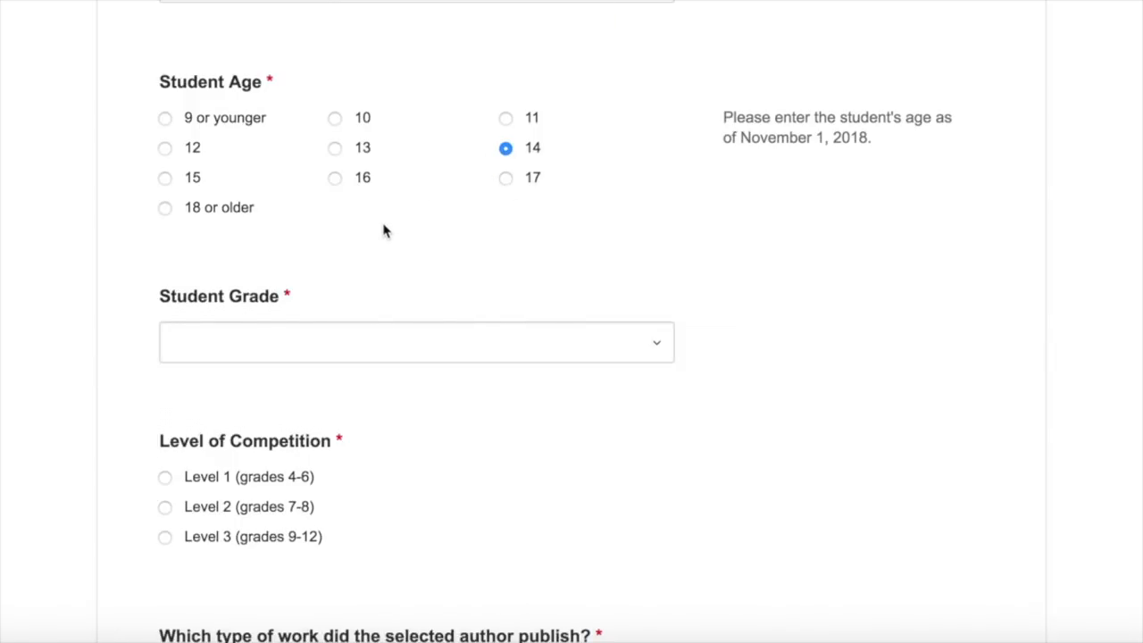
Step: Set Student Grade to 11, Level of Competition to Level 3, and the work type to Book
click(650, 345)
scroll(421, 497, down, 2)
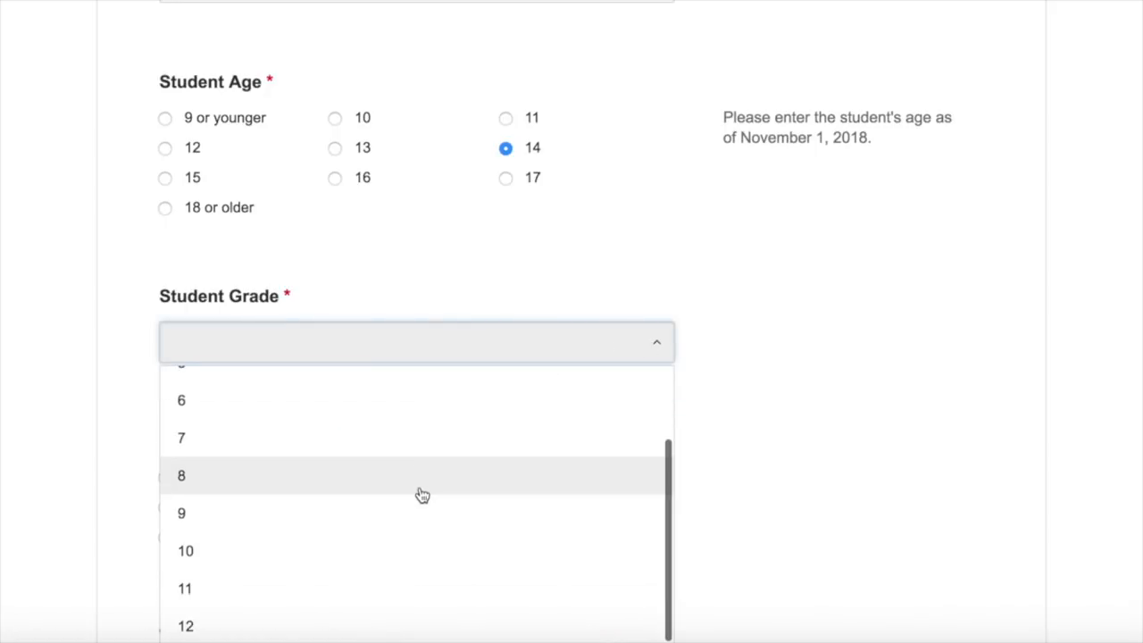
click(298, 591)
scroll(755, 431, down, 2)
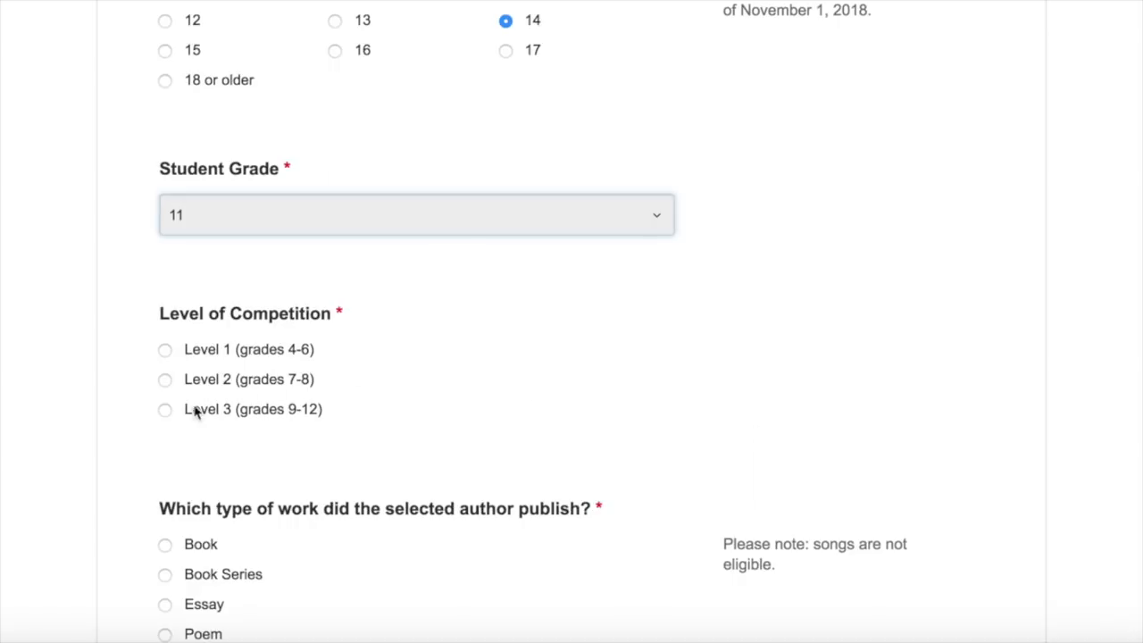
click(165, 410)
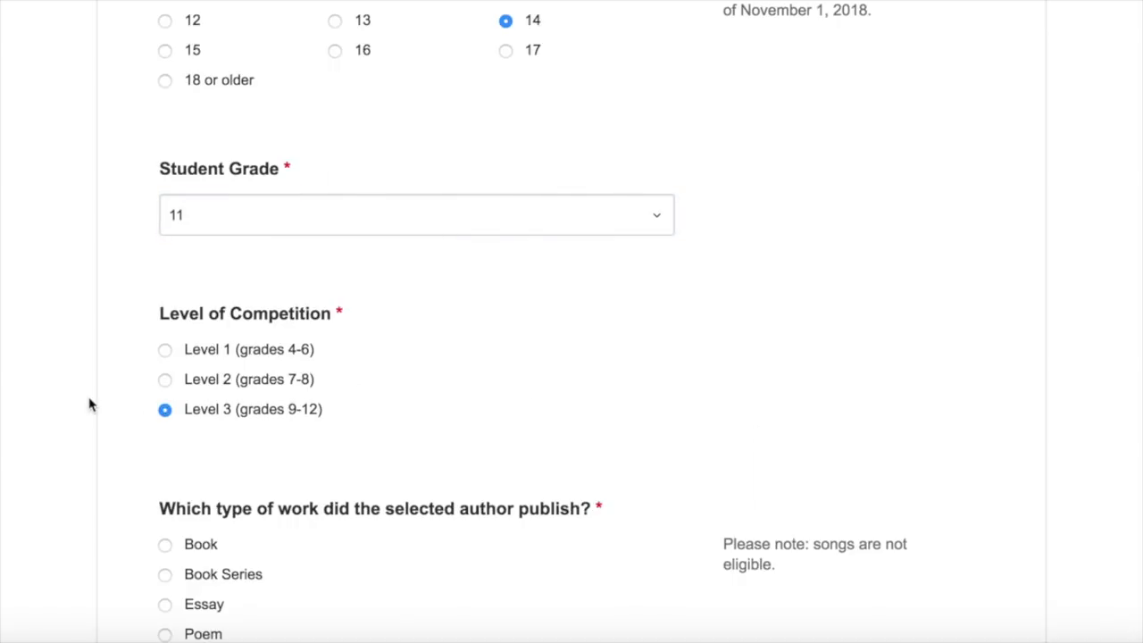
scroll(67, 406, down, 4)
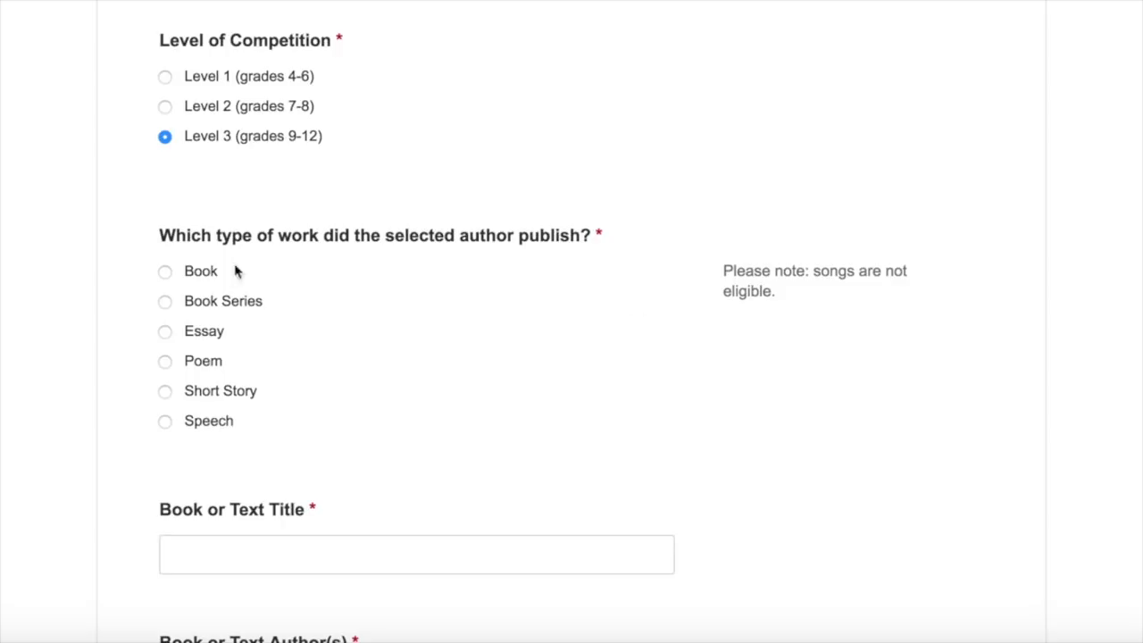
click(165, 272)
scroll(107, 367, down, 3)
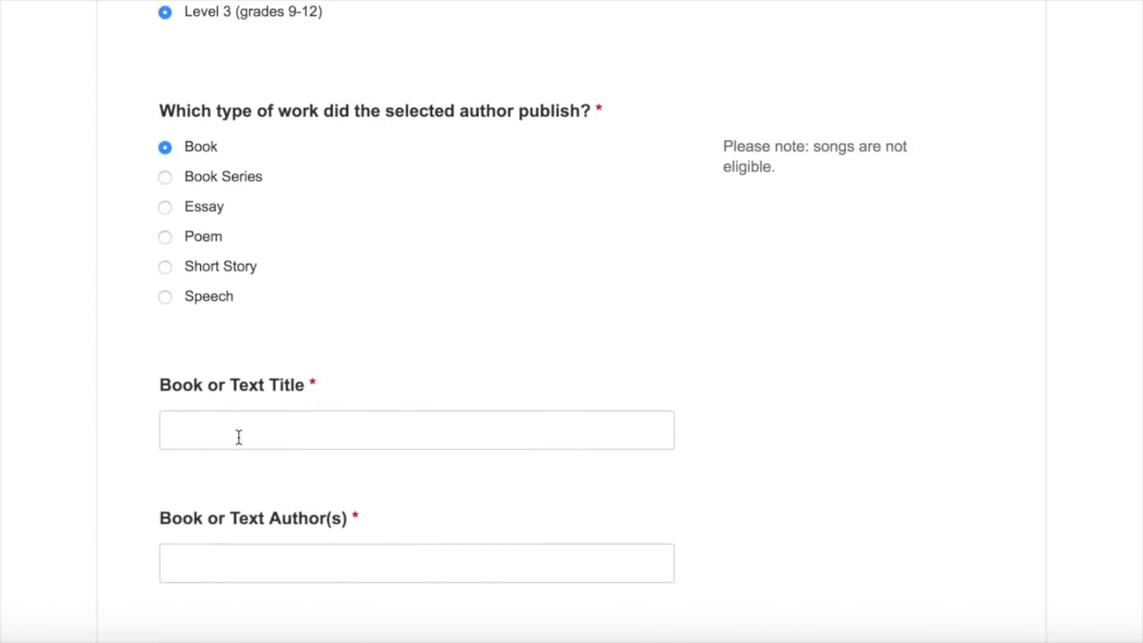
Step: Enter the book title 'Wonder' and author 'R.J. Palacio'
click(238, 436)
text(Wonder)
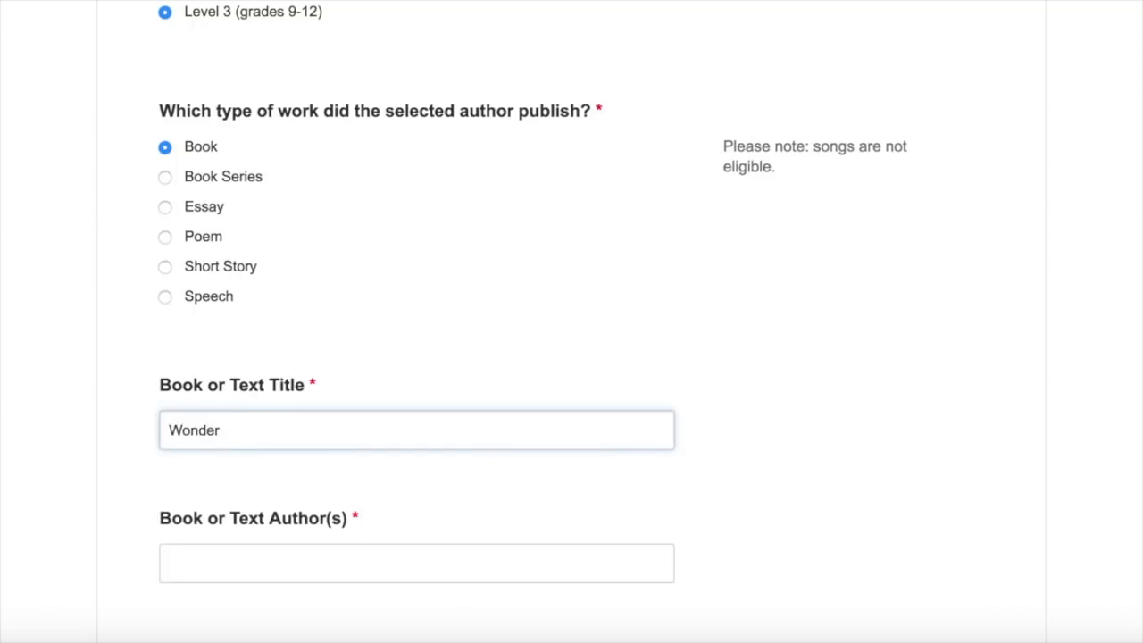
key(Tab)
text(R.)
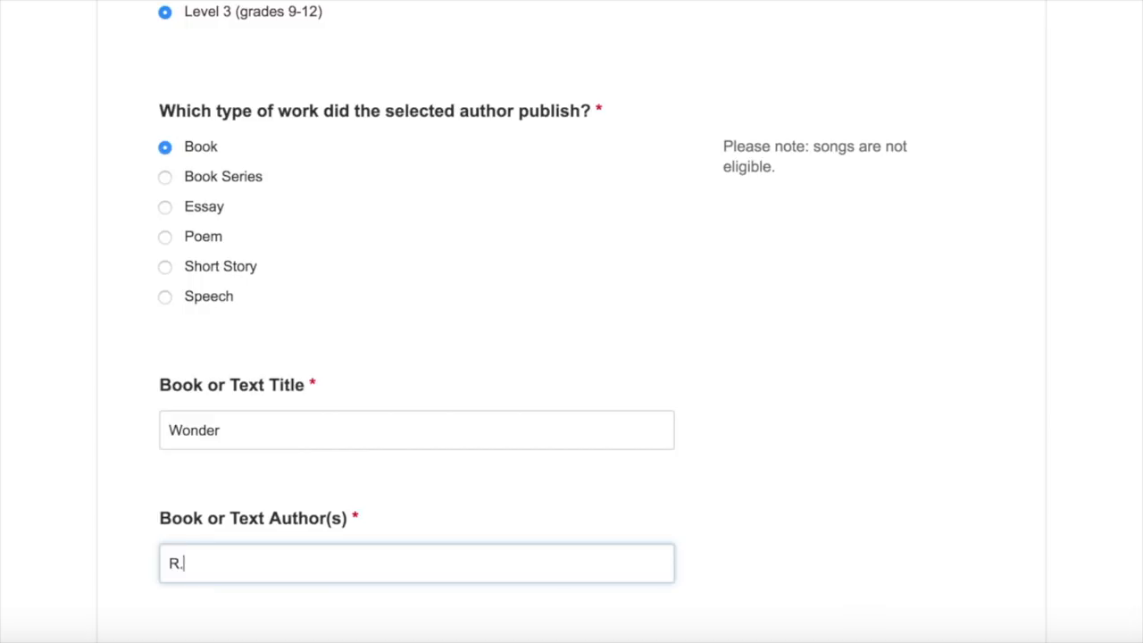
text(J. Palacio)
scroll(241, 438, down, 5)
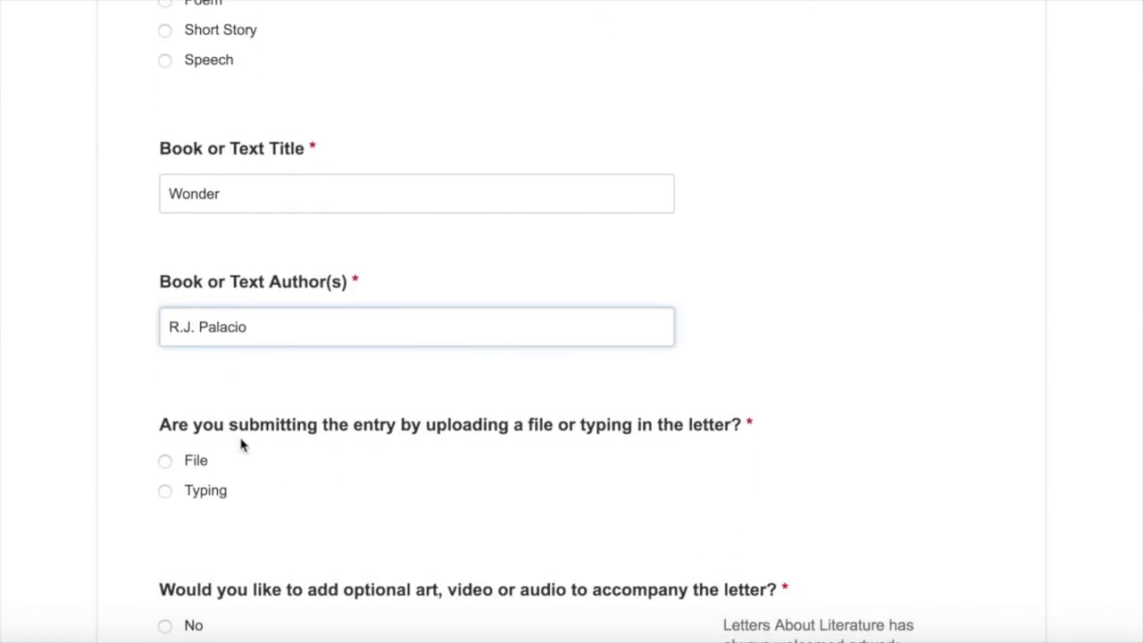
scroll(143, 419, down, 2)
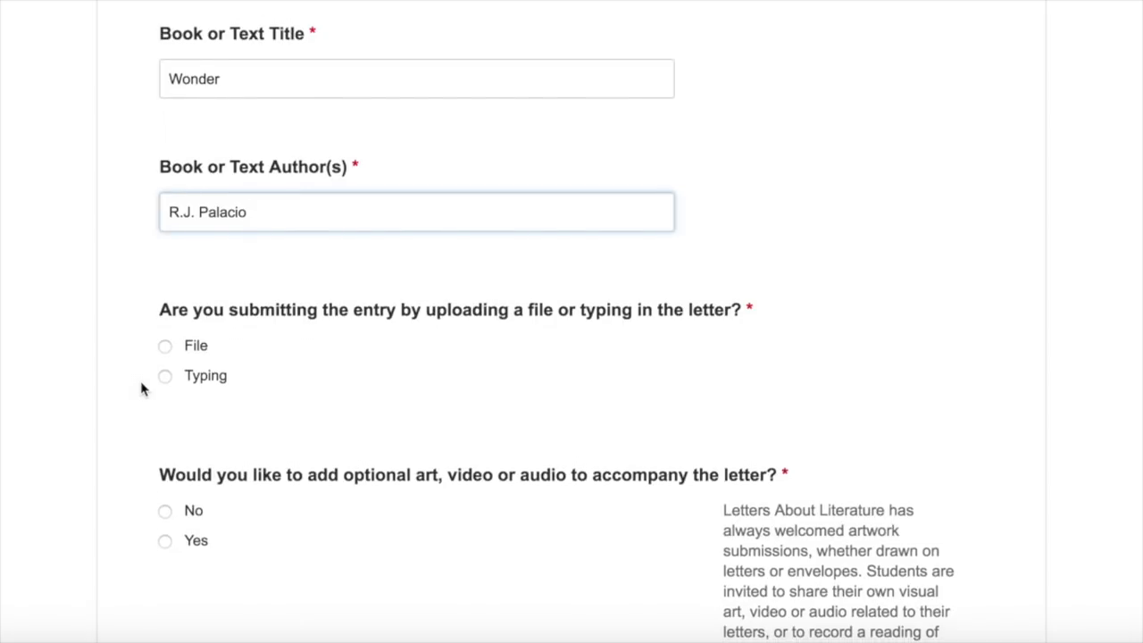
Step: Set the letter submission method to File instead of Typing, revealing Upload letter
click(164, 376)
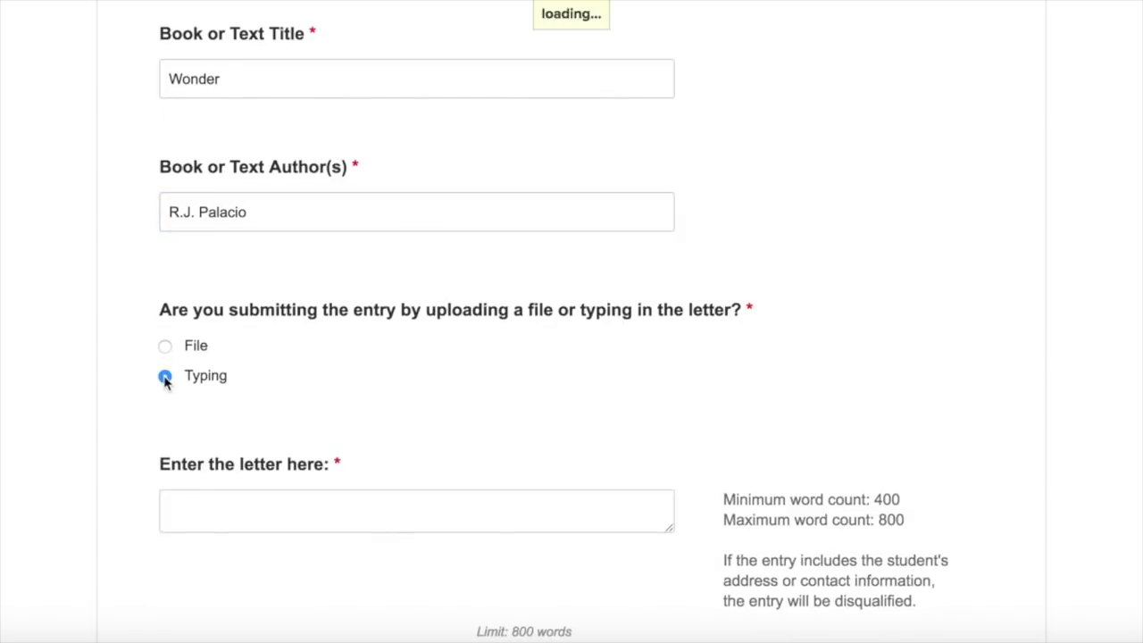
scroll(125, 408, down, 2)
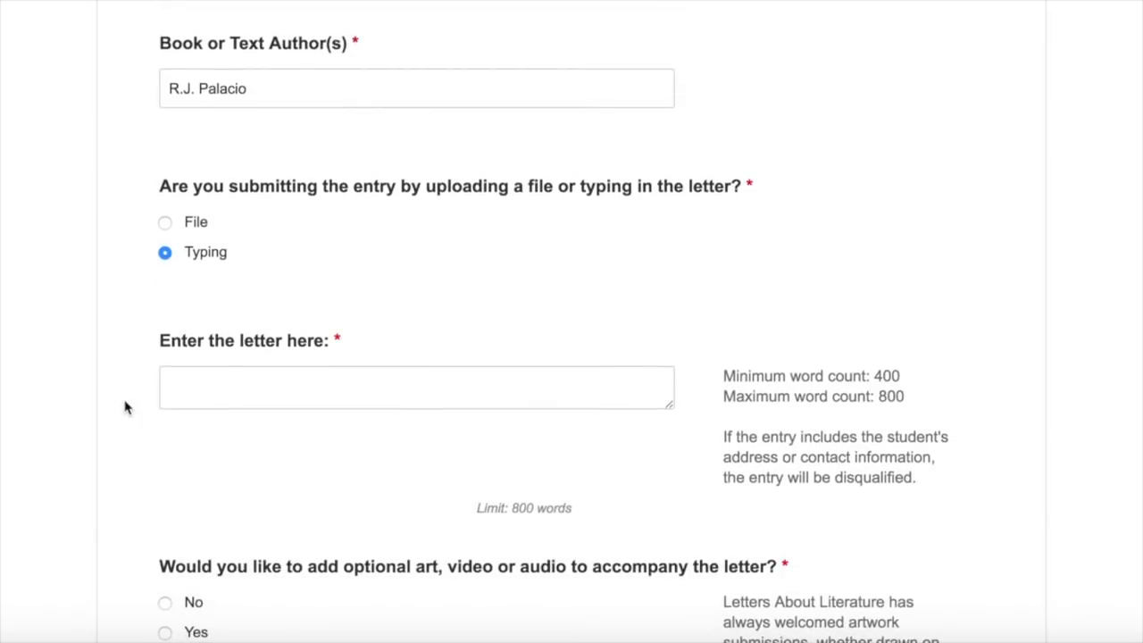
scroll(125, 406, down, 1)
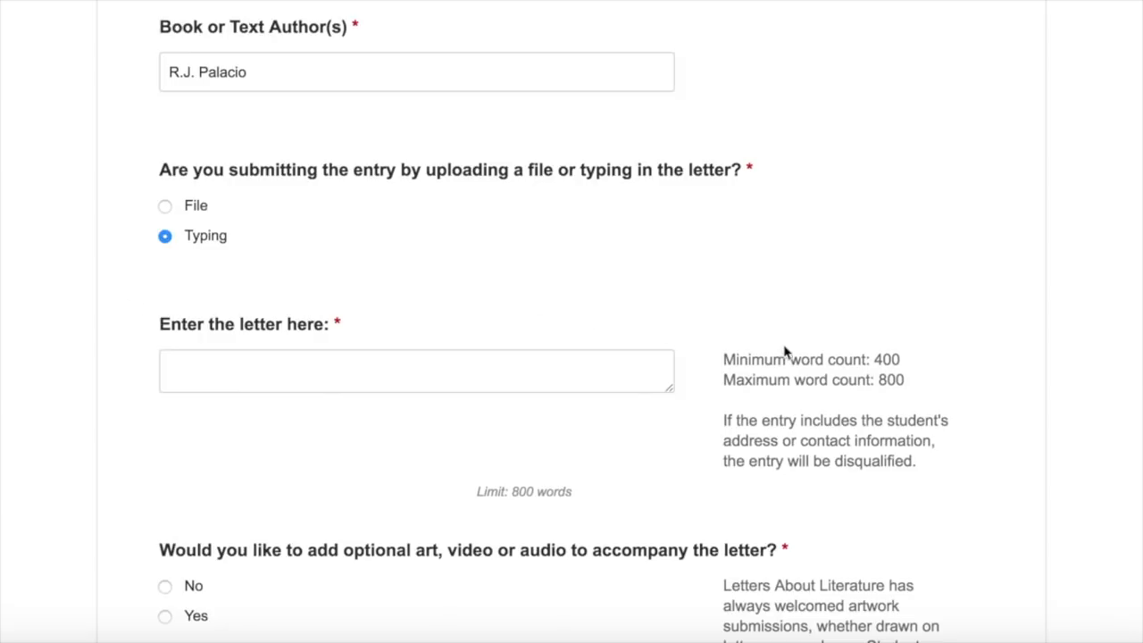
click(910, 366)
click(164, 207)
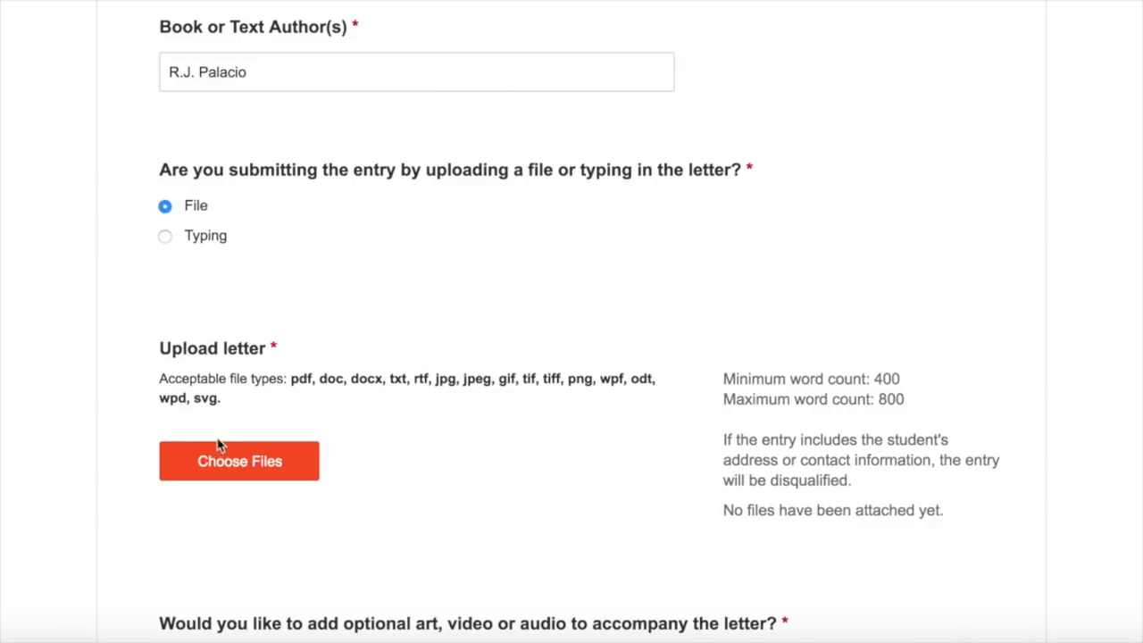
Step: Upload Letters_About_Literature_Letter.docx from the Desktop as the entry's letter
click(248, 469)
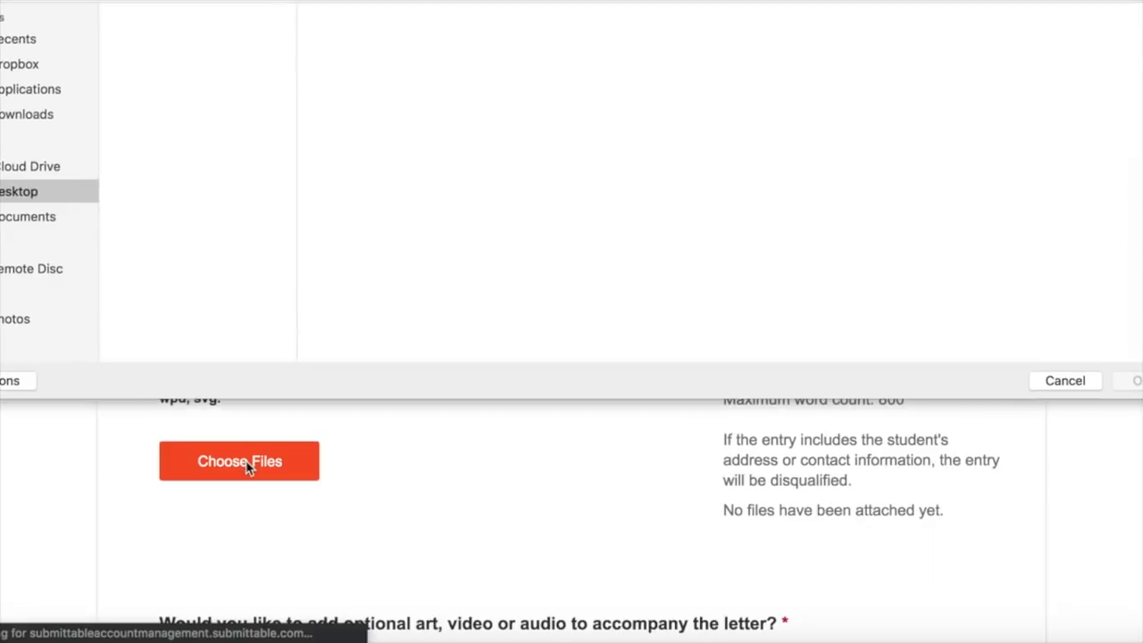
click(213, 100)
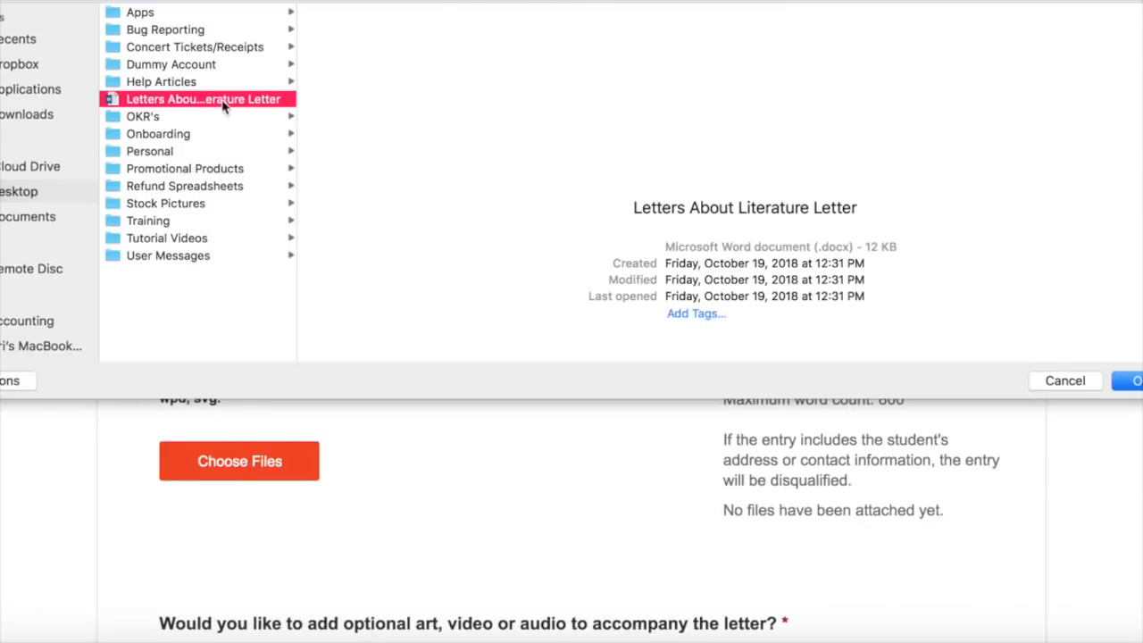
click(1122, 382)
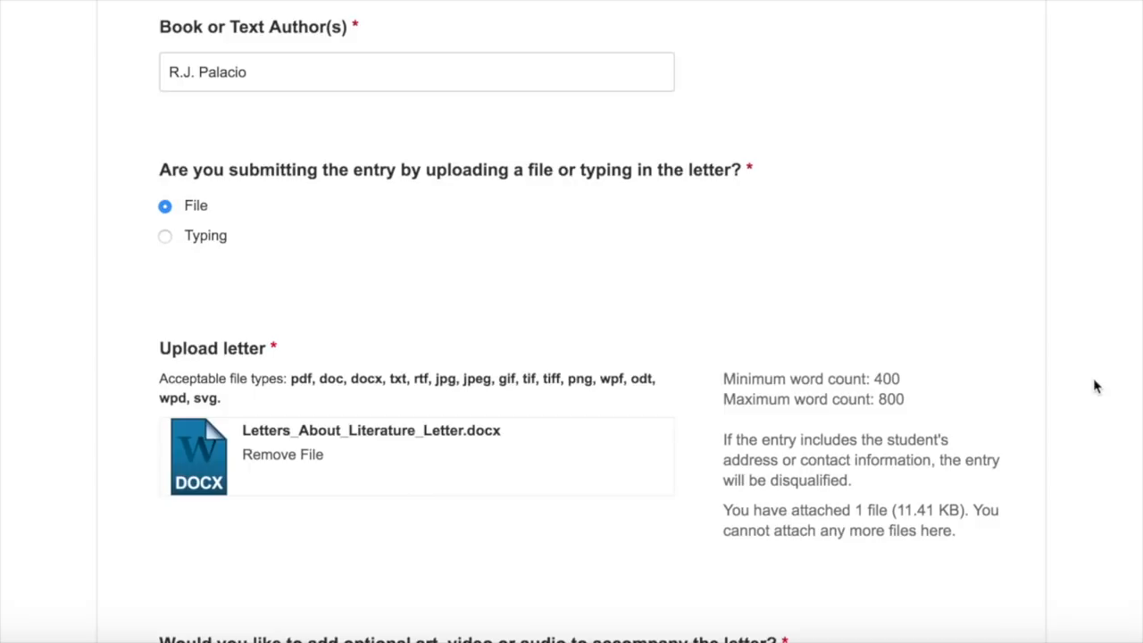
scroll(704, 416, down, 5)
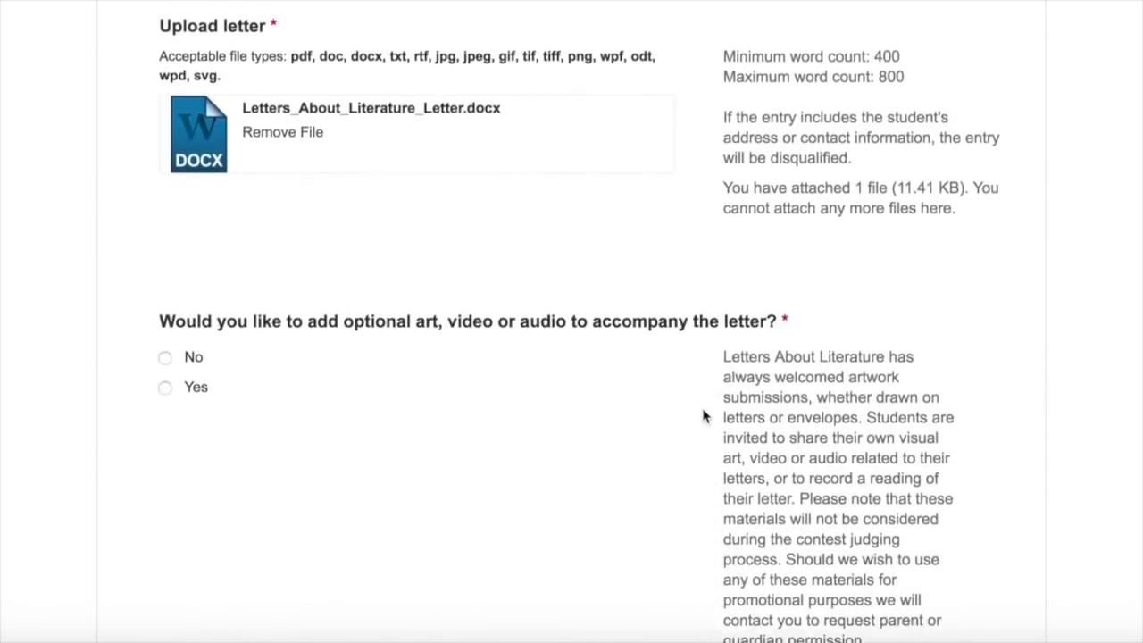
scroll(683, 414, down, 2)
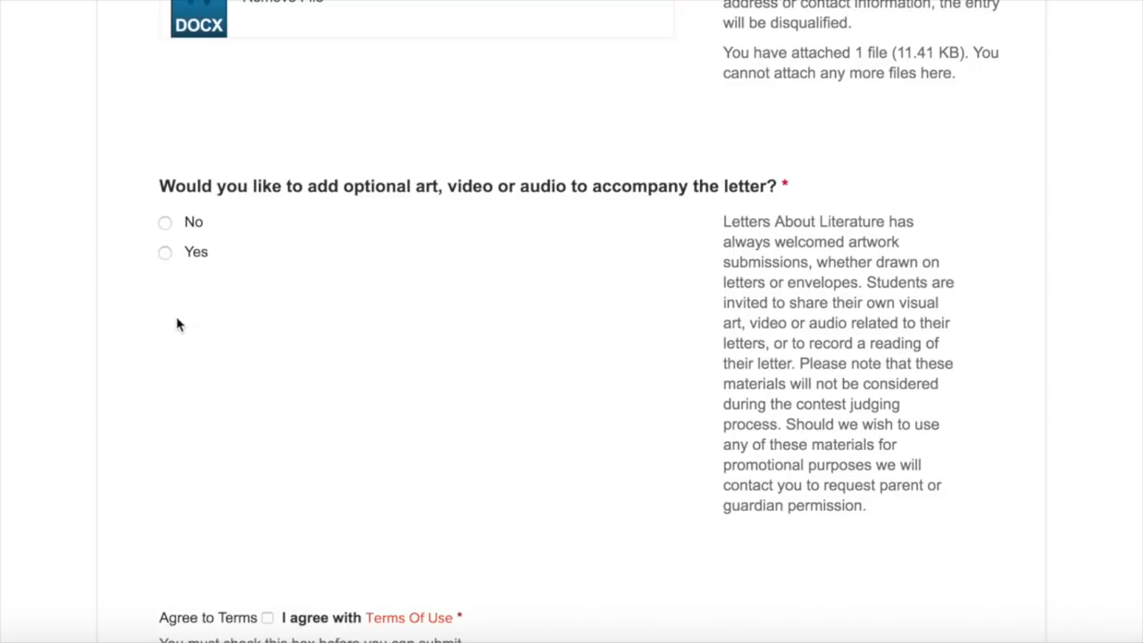
Step: Switch the optional art, video or audio answer from Yes to No
click(165, 258)
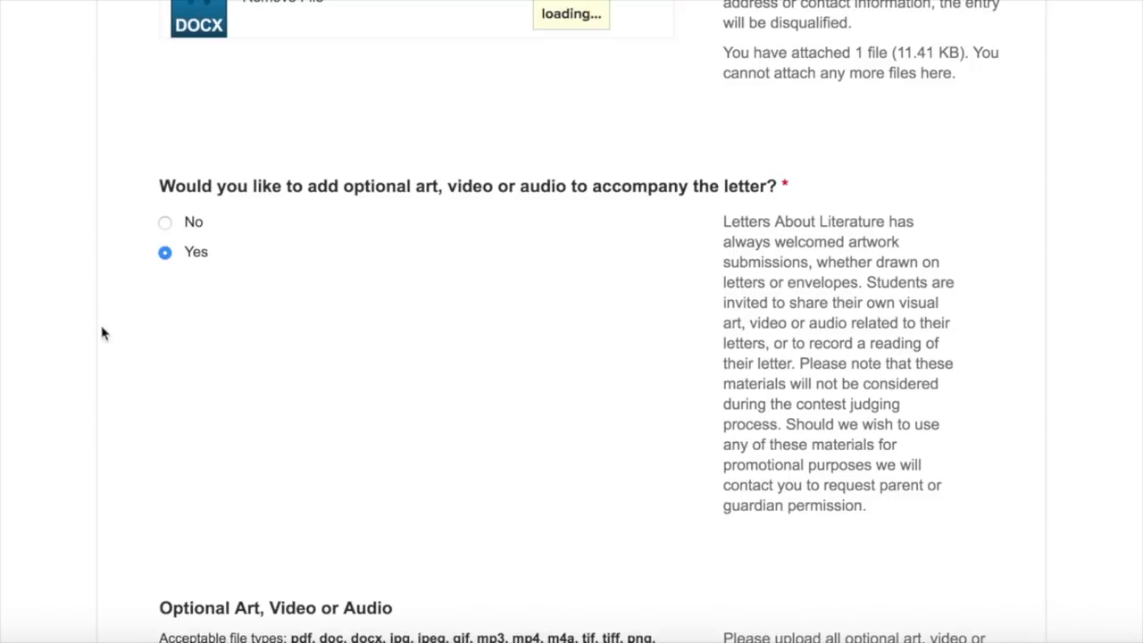
scroll(120, 344, down, 3)
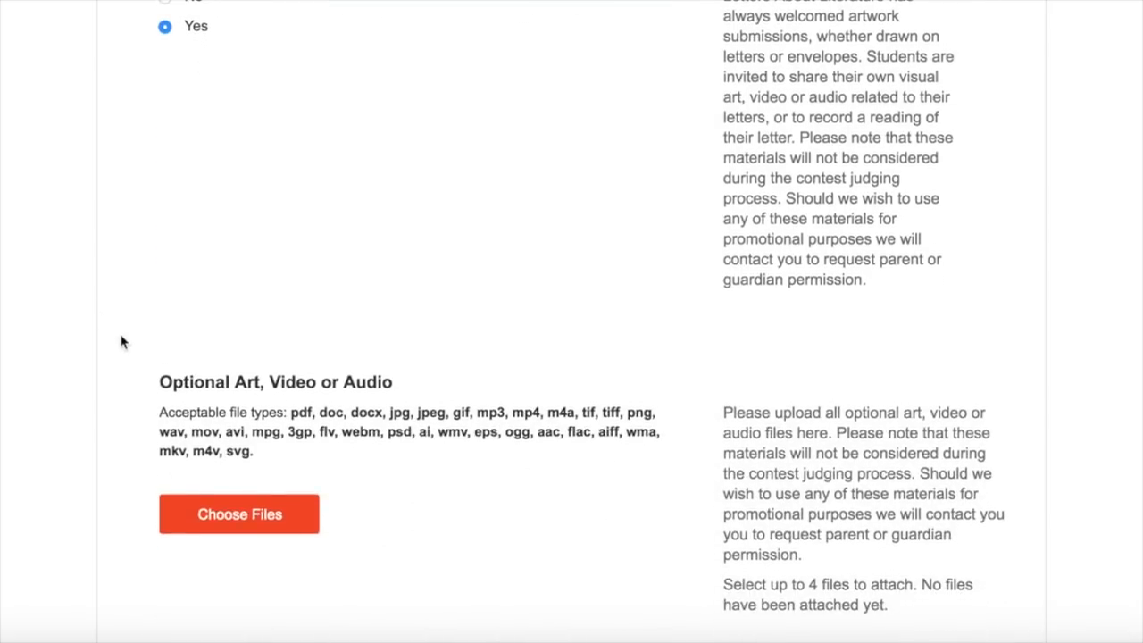
scroll(122, 342, up, 1)
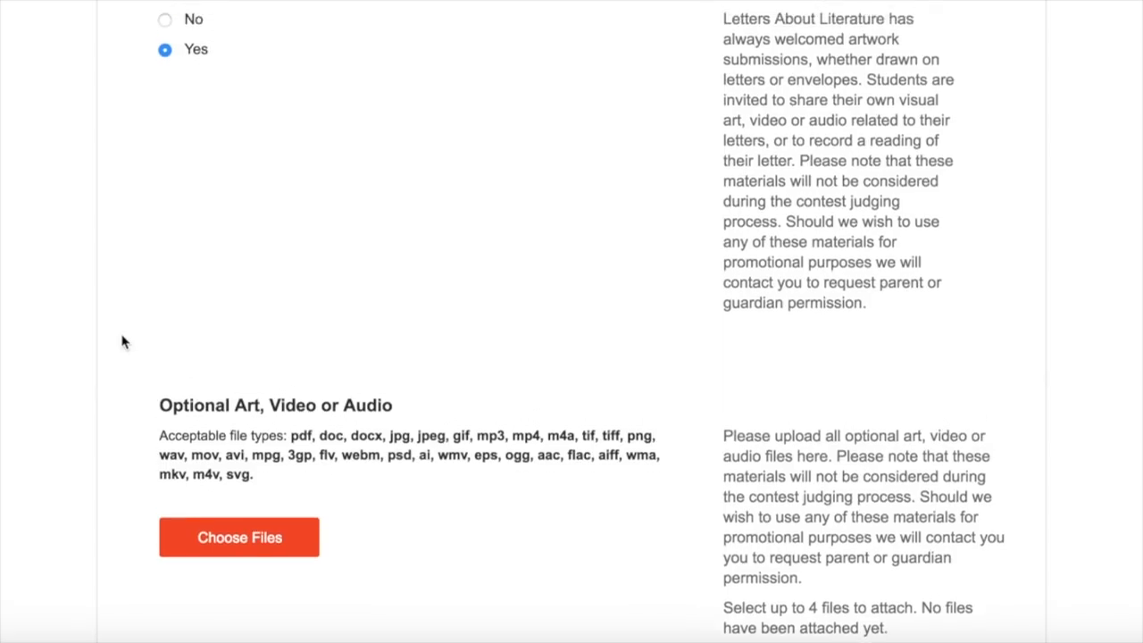
click(165, 54)
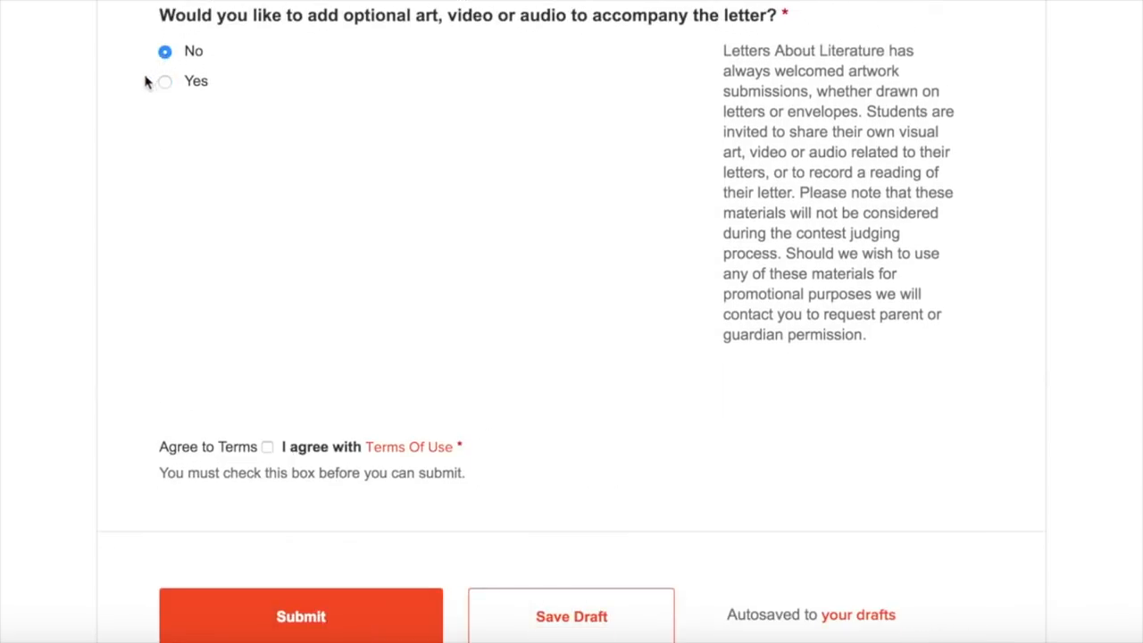
scroll(113, 315, down, 1)
scroll(113, 314, down, 2)
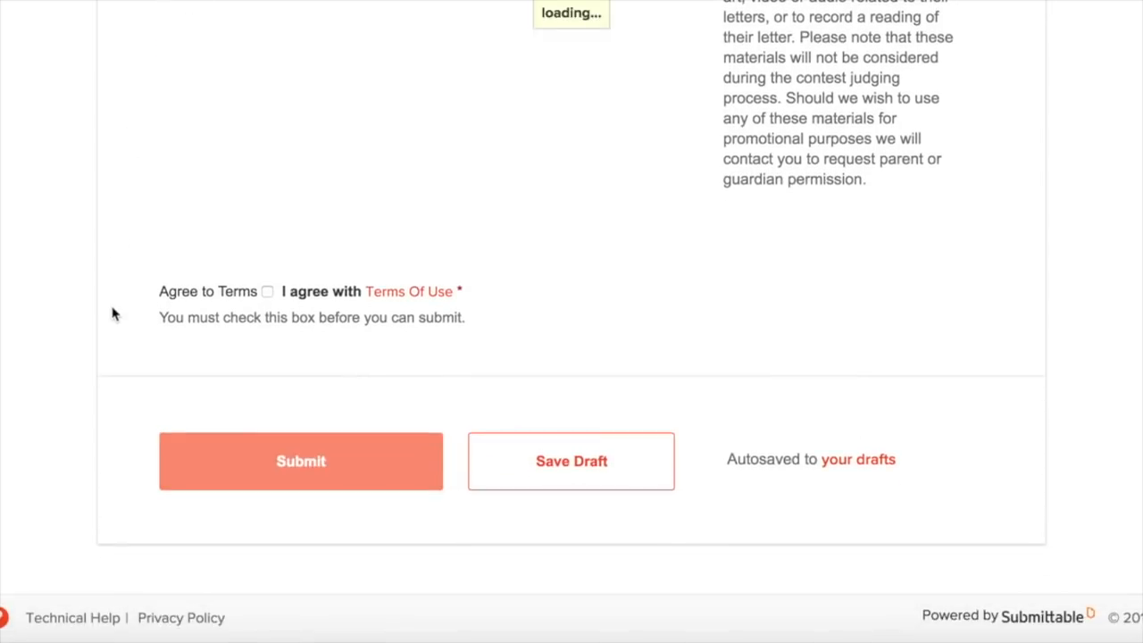
Step: Read the Terms of Use, tick Agree to Terms, and submit the Letters About Literature entry
click(407, 296)
scroll(518, 329, down, 5)
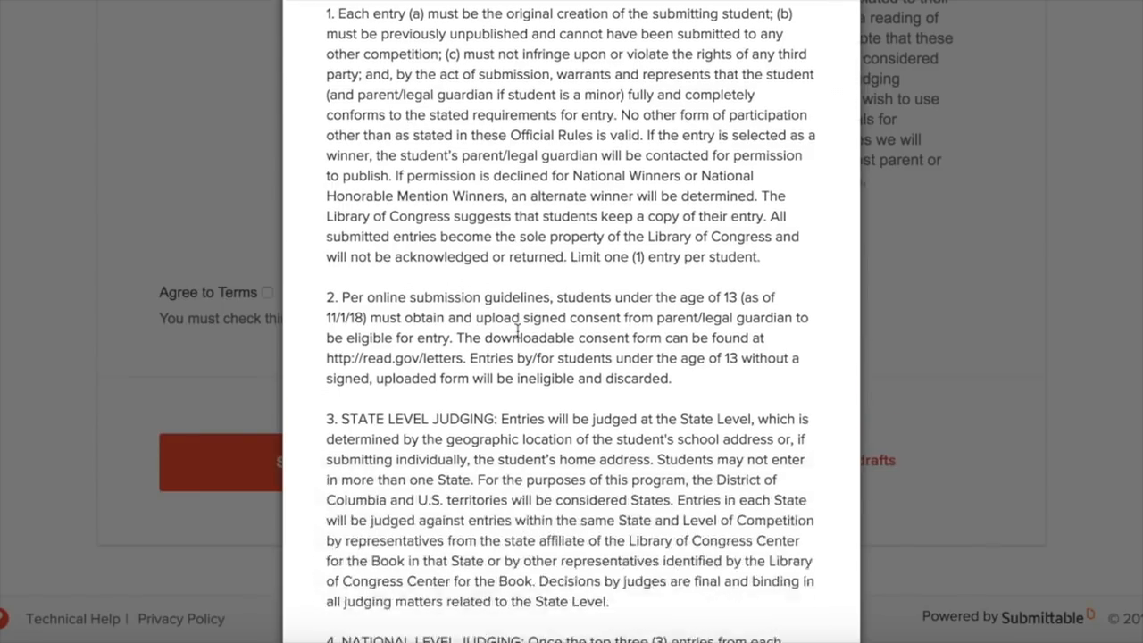
scroll(518, 332, up, 5)
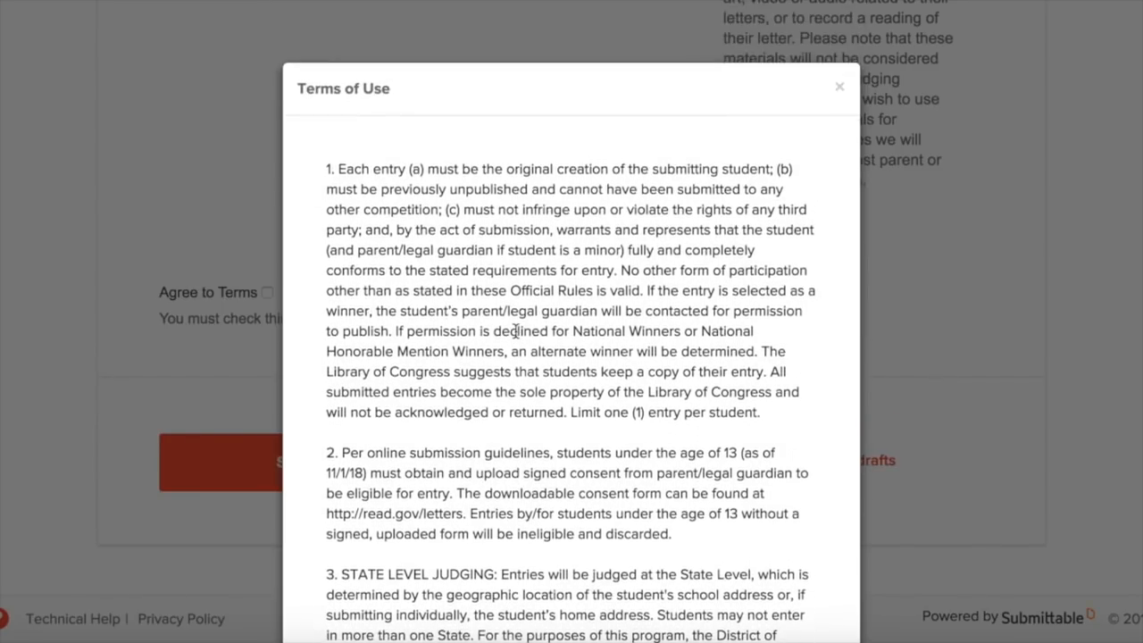
click(838, 88)
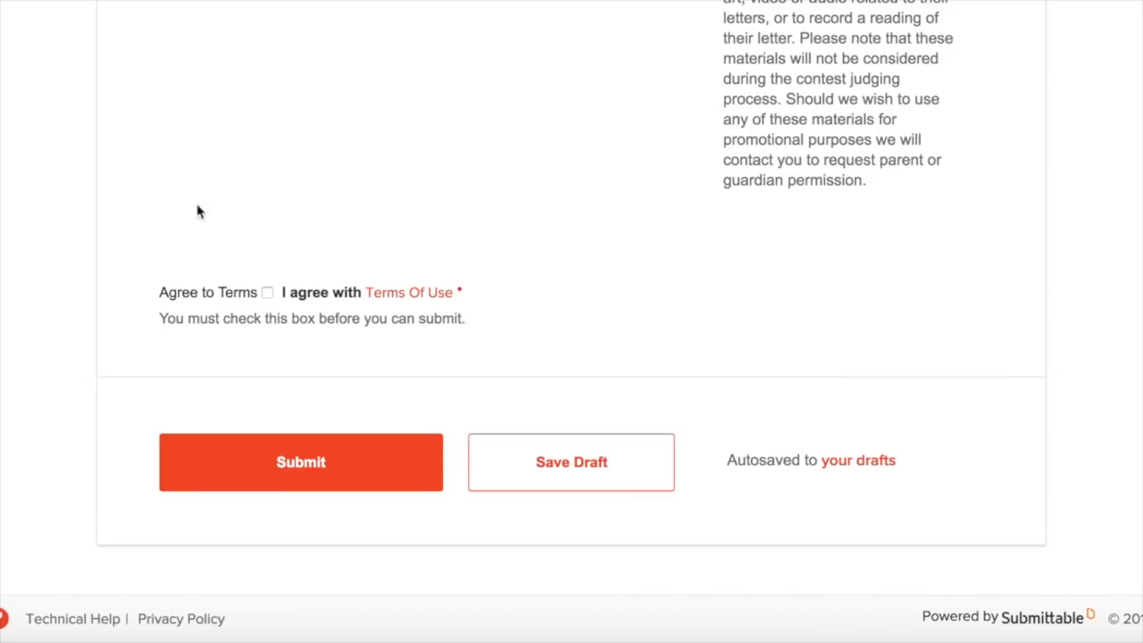
click(268, 294)
click(300, 461)
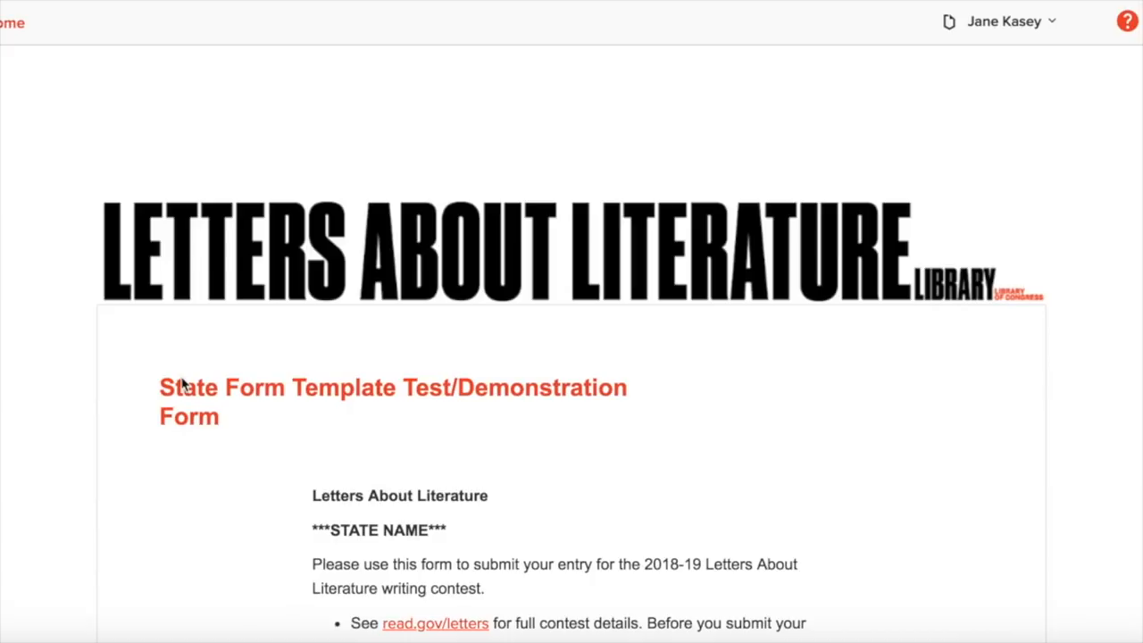
Step: Go to My Submissions from the account menu to find the Received entry
scroll(181, 384, down, 4)
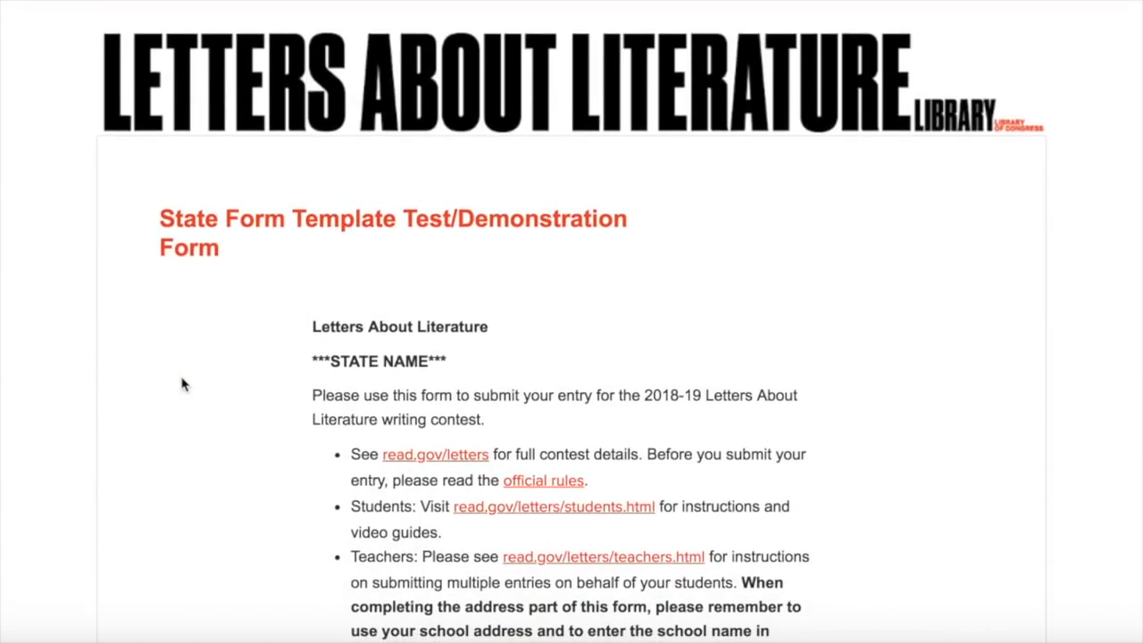
scroll(181, 384, down, 1)
scroll(181, 384, up, 1)
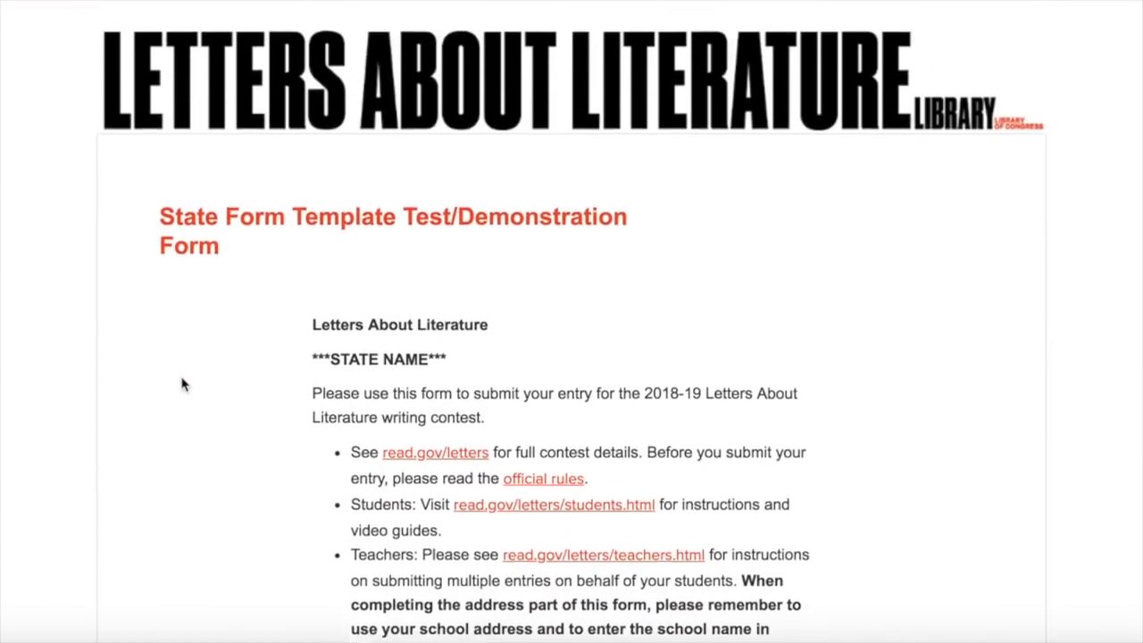
scroll(181, 384, up, 4)
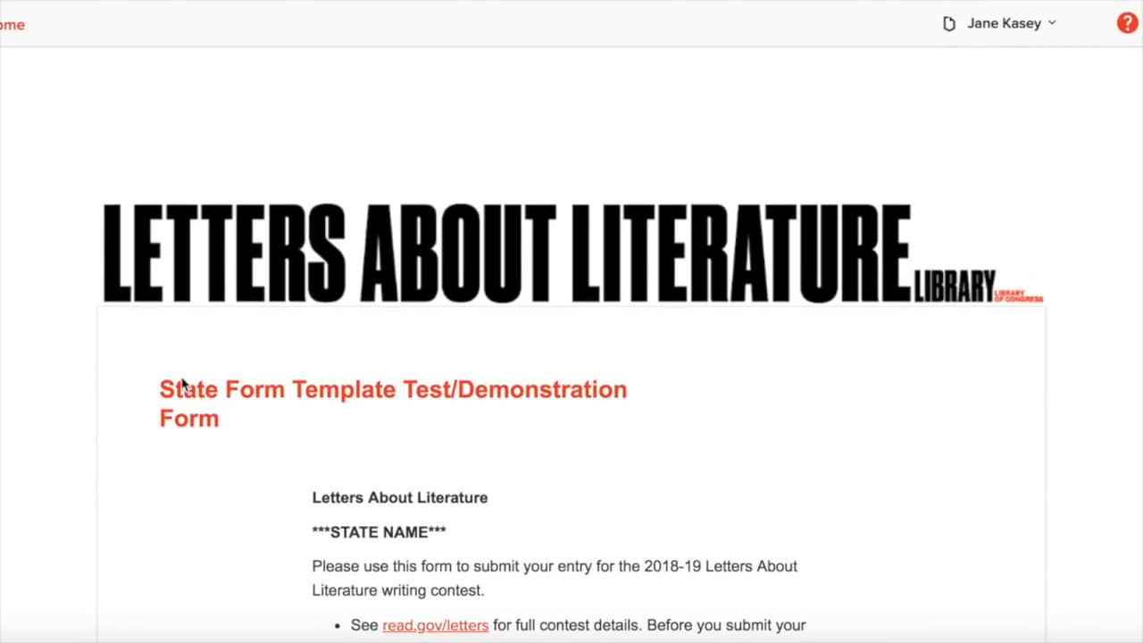
scroll(177, 377, up, 1)
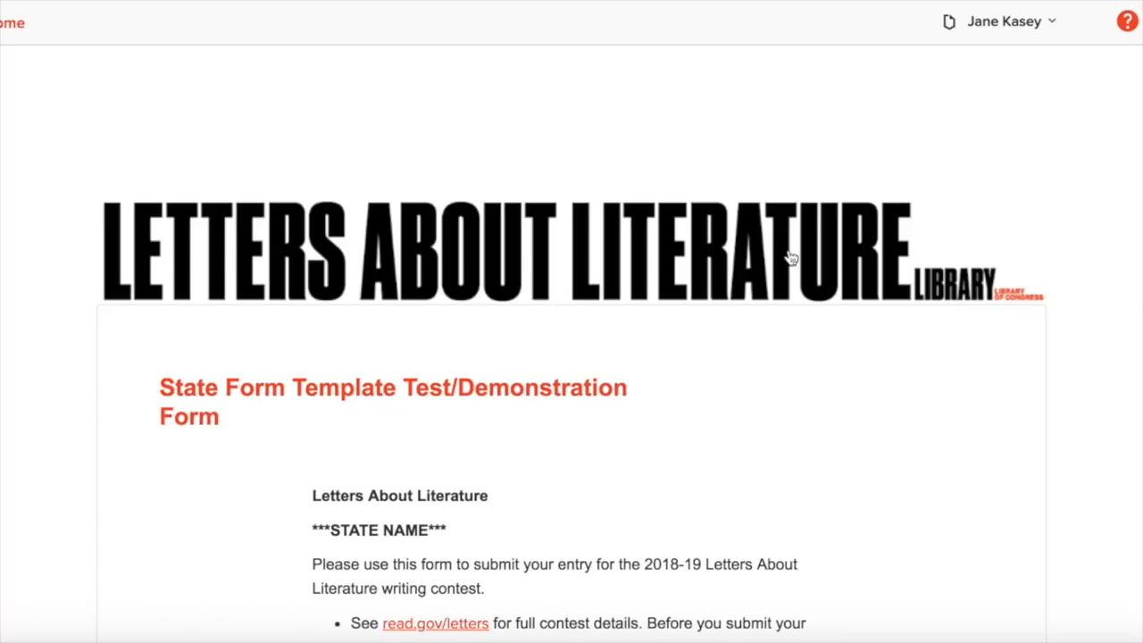
click(1005, 27)
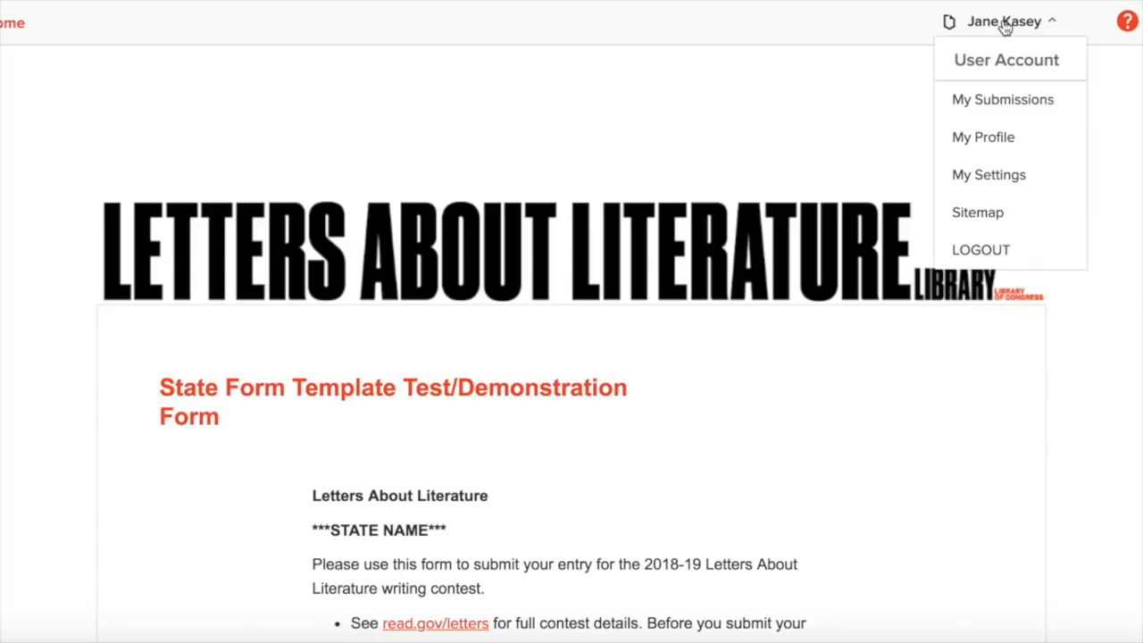
click(995, 101)
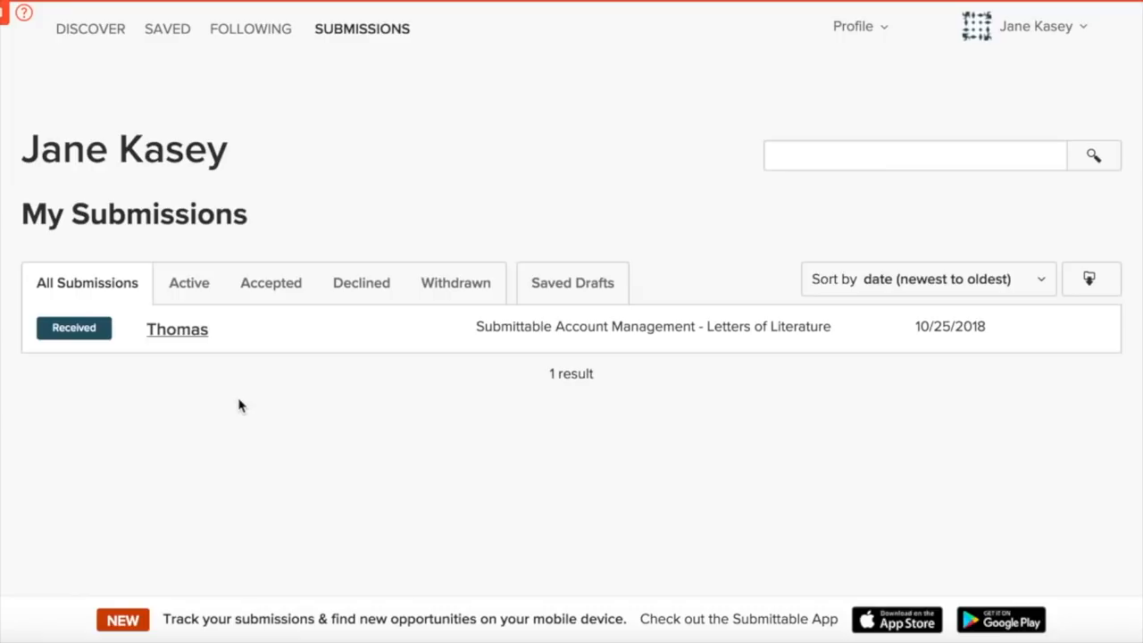
Step: Open the entry's detail page showing Received status and the confirmation email
click(176, 336)
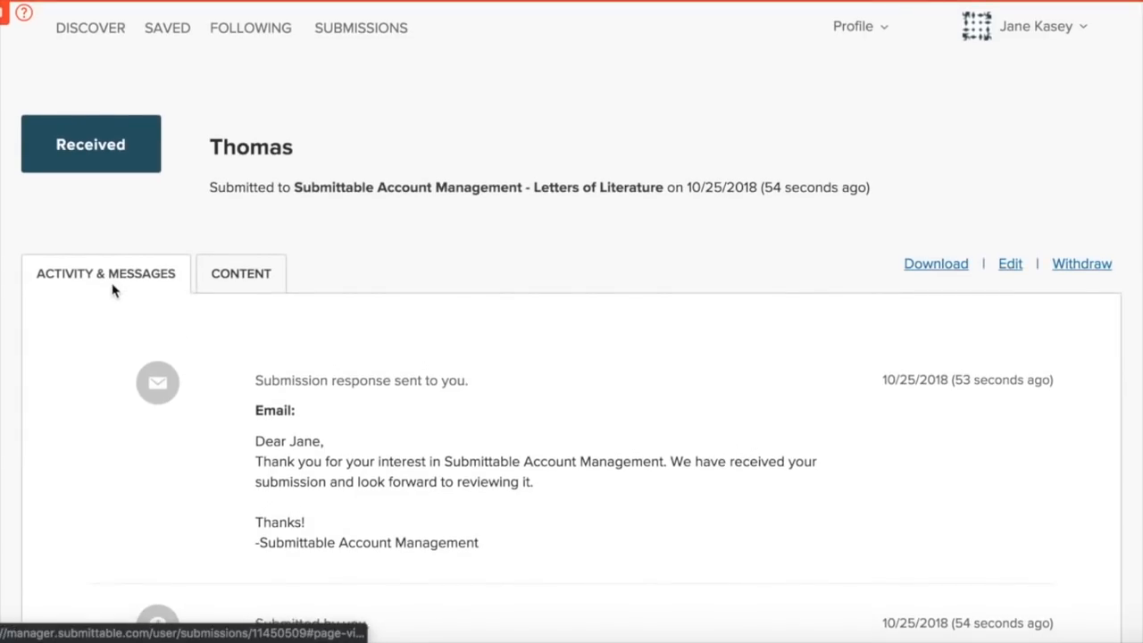
scroll(113, 289, down, 1)
scroll(112, 289, down, 1)
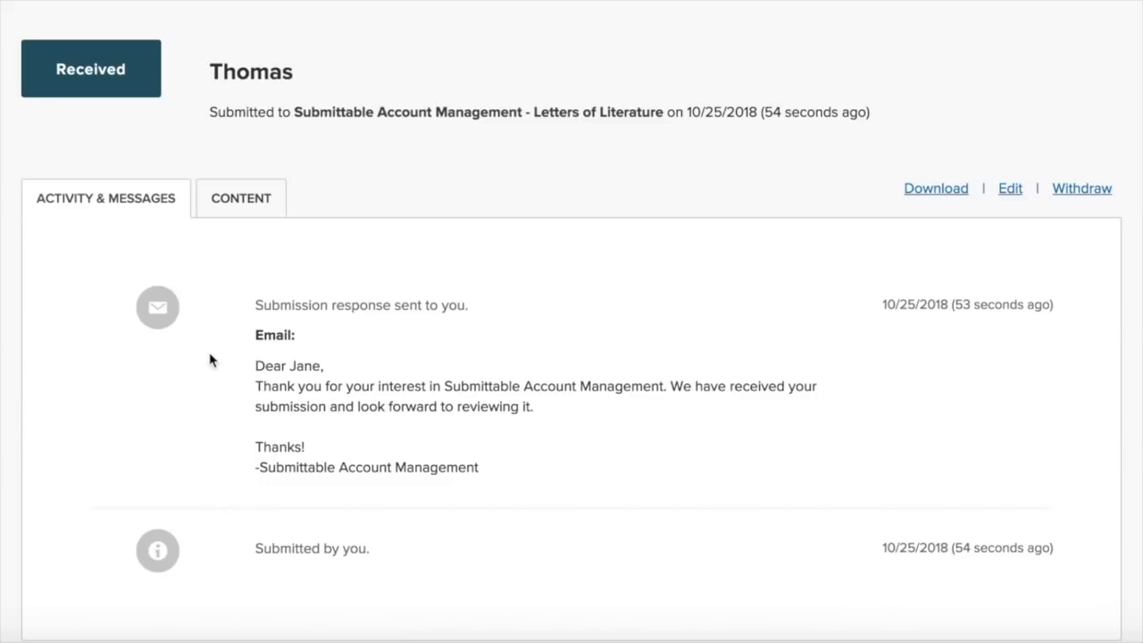
Step: Review the submitted answers on the CONTENT tab, then log out to the Sign In page
click(237, 205)
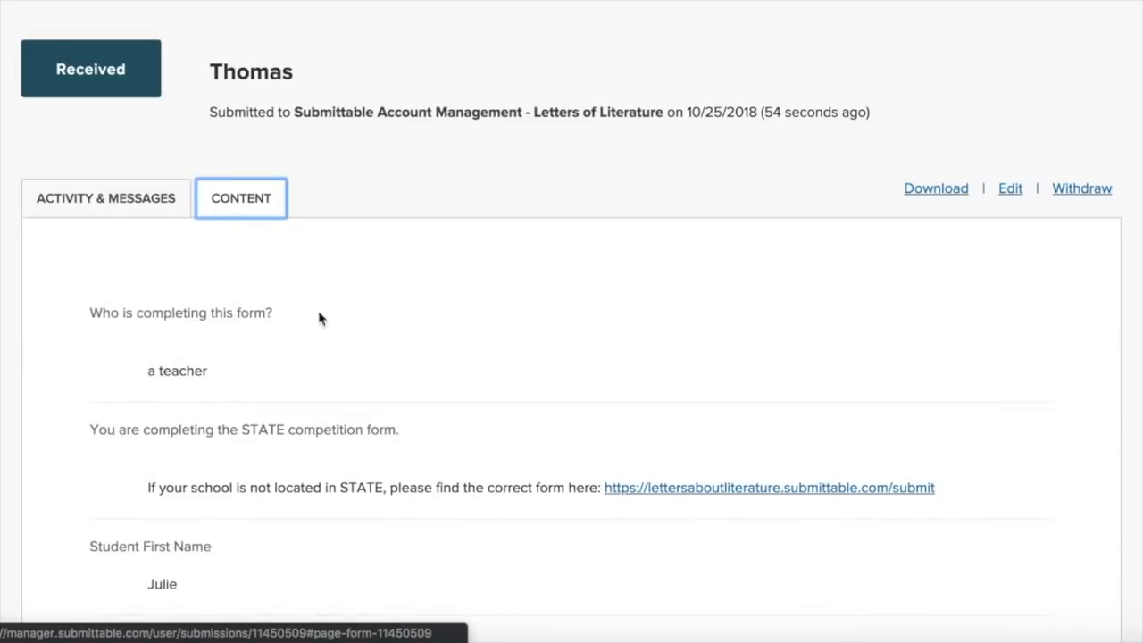
scroll(449, 366, down, 8)
scroll(449, 365, down, 5)
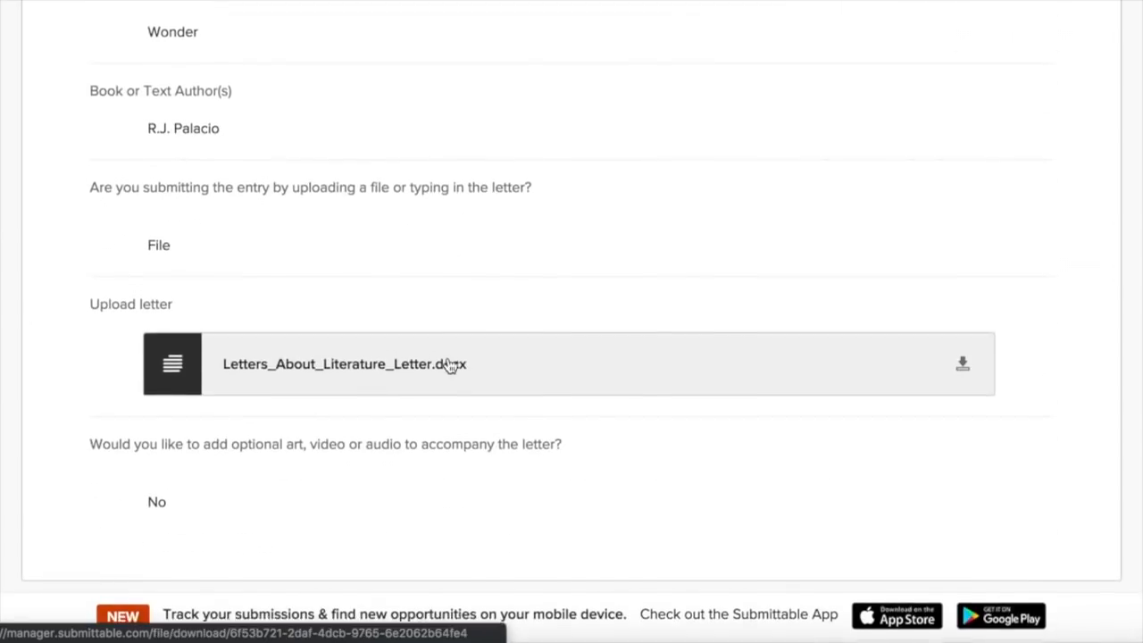
scroll(450, 365, up, 9)
scroll(449, 365, up, 5)
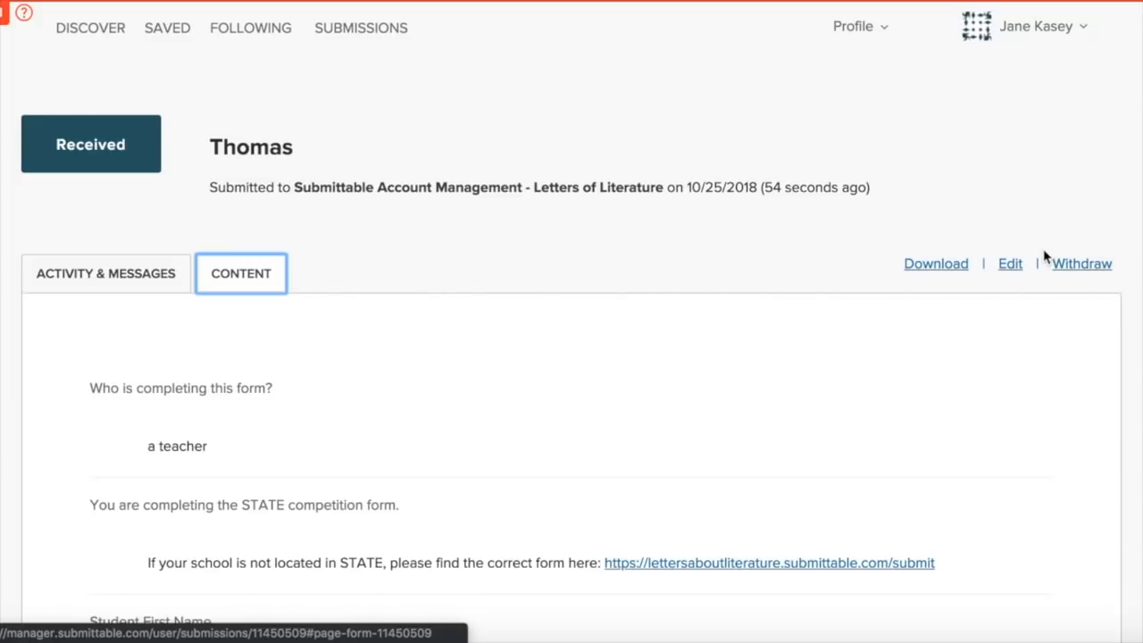
click(1043, 29)
click(1015, 297)
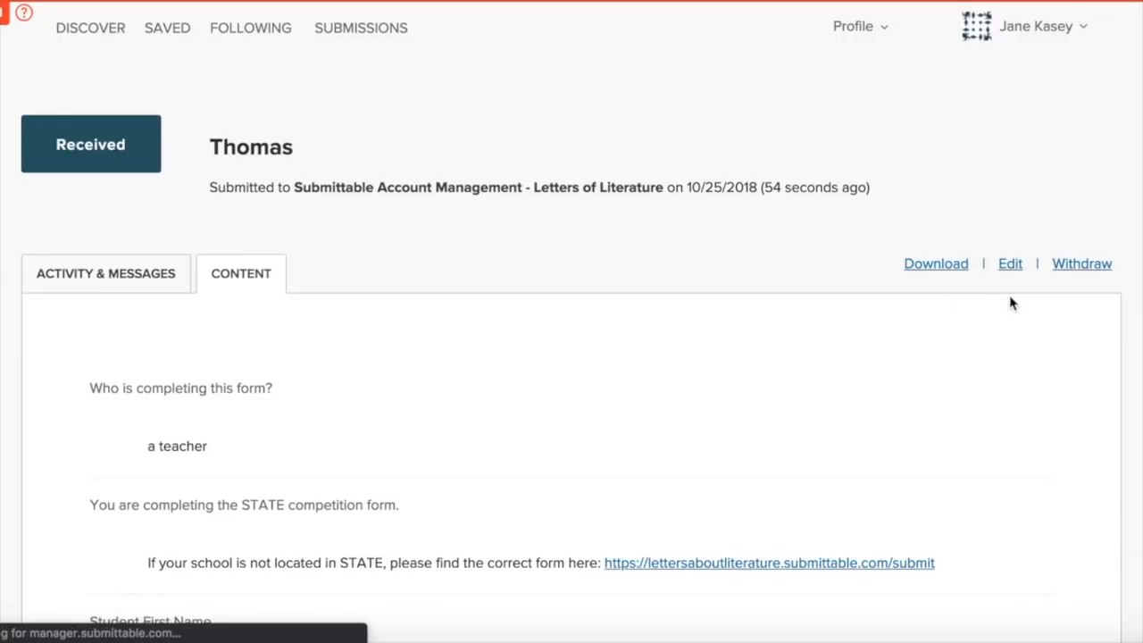